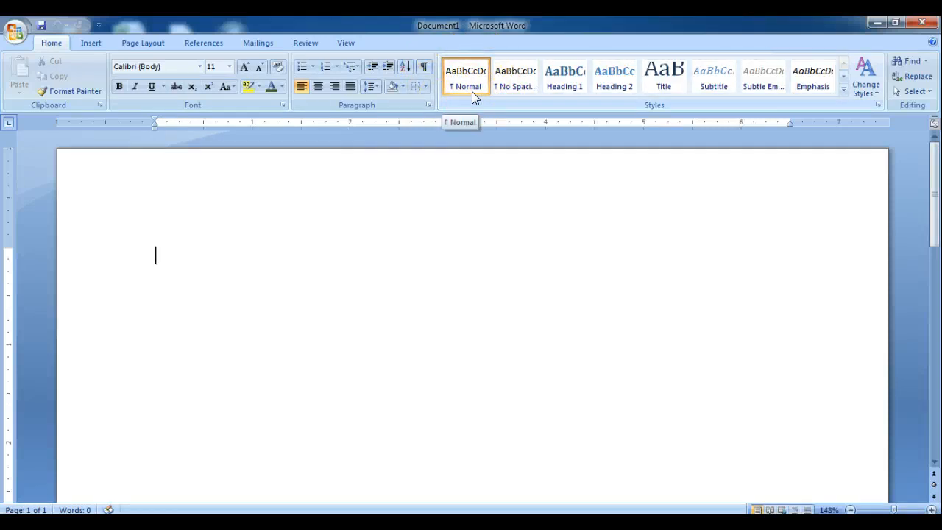
# Apply the No Spacing style to the blank document.
pyautogui.click(515, 85)
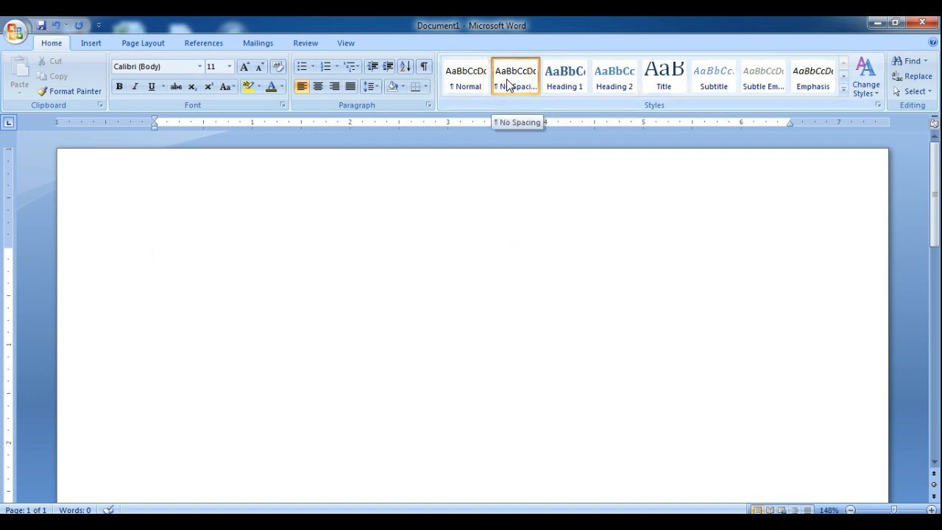
pyautogui.click(507, 85)
pyautogui.click(507, 83)
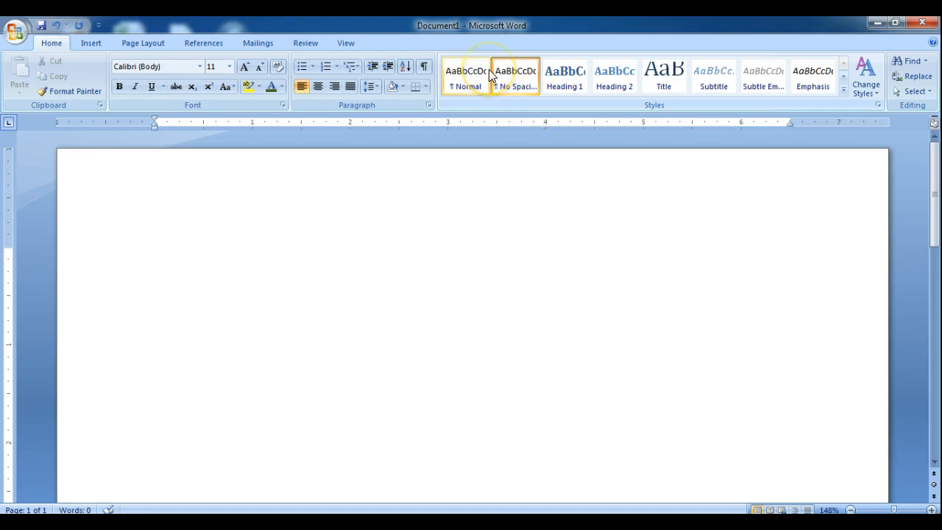
pyautogui.click(529, 100)
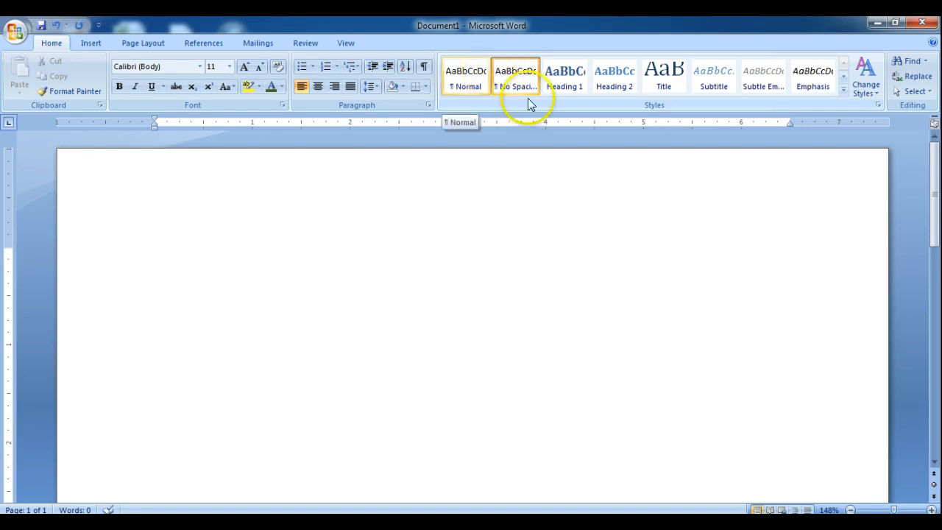
# Insert a Blank (Three Columns) footer and enter "Your Name" in its first placeholder.
pyautogui.click(89, 43)
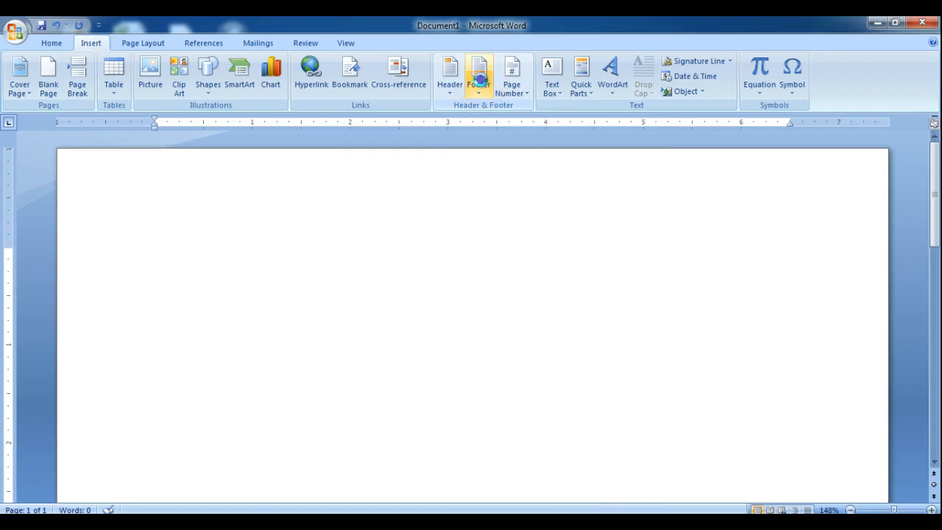
pyautogui.click(479, 82)
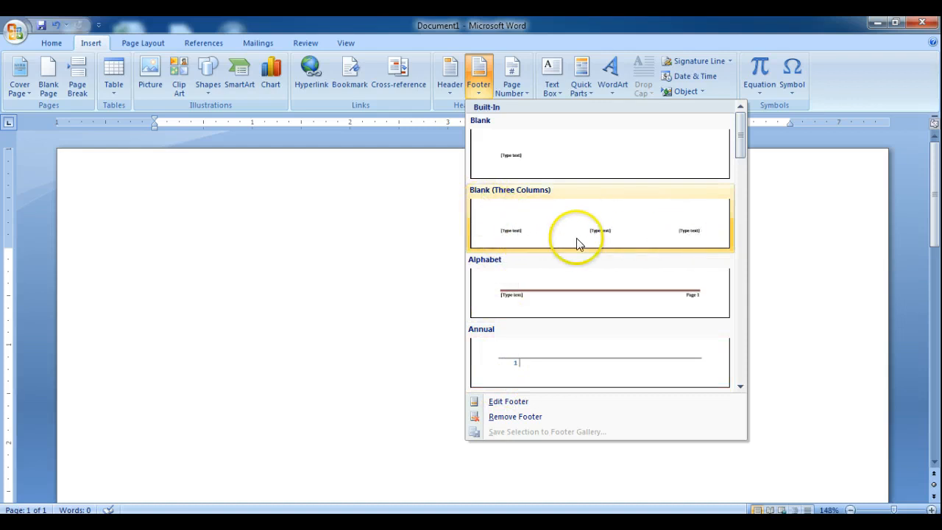
pyautogui.click(542, 222)
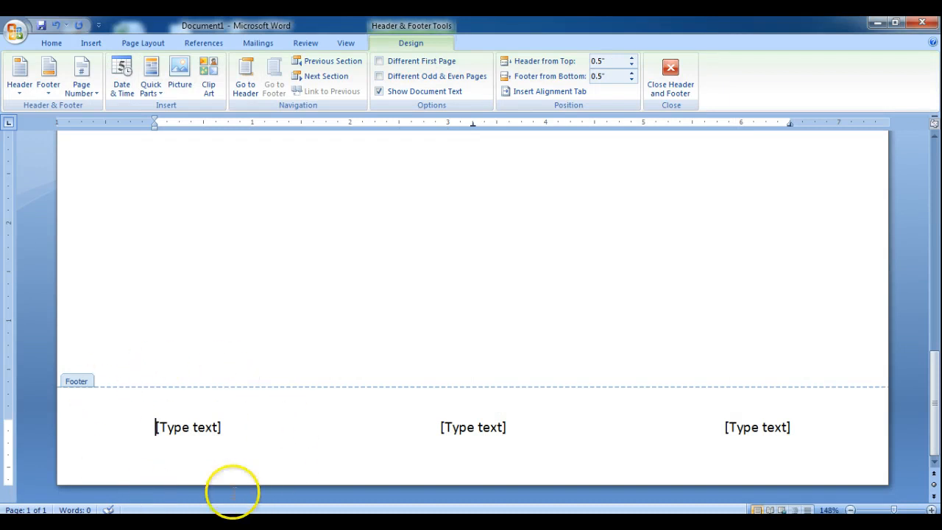
pyautogui.click(176, 427)
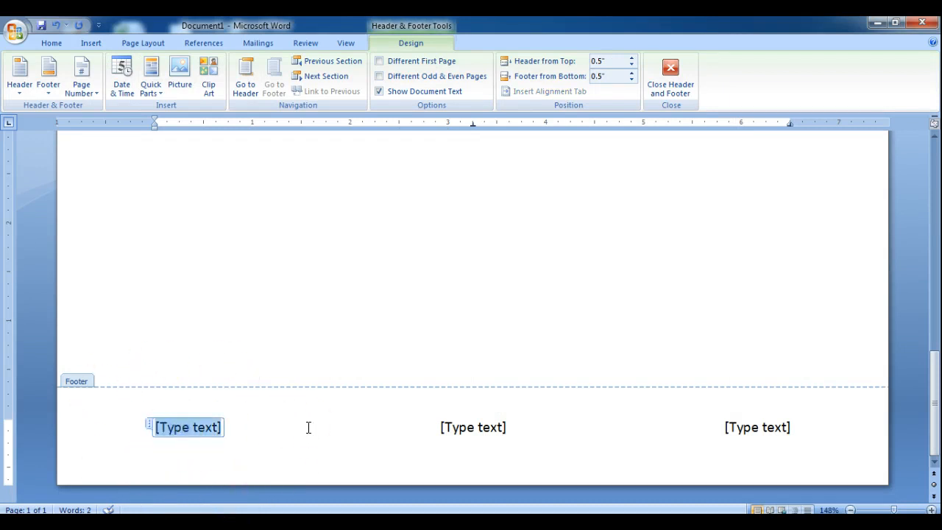
pyautogui.write('Your')
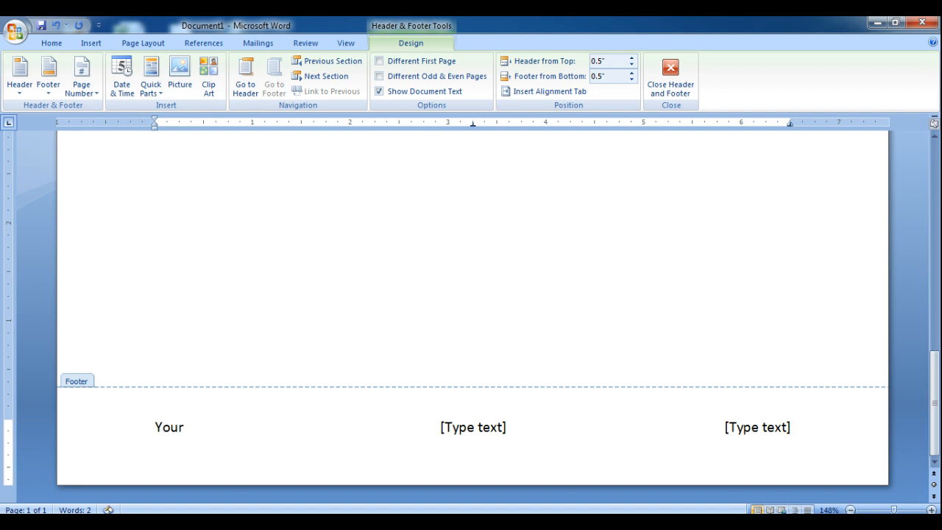
pyautogui.write(' Name')
# Replace the footer's middle placeholder with the date in the format "January 20, 2014".
pyautogui.click(460, 425)
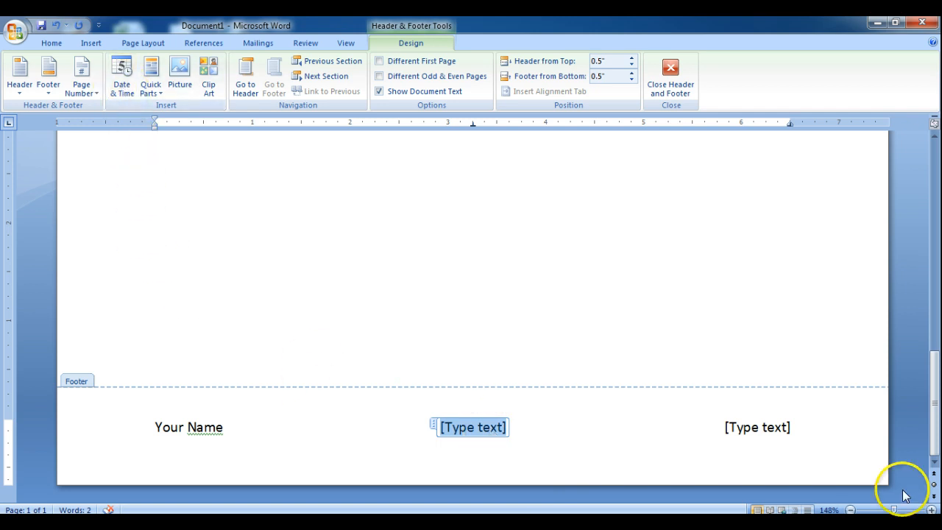
pyautogui.click(122, 82)
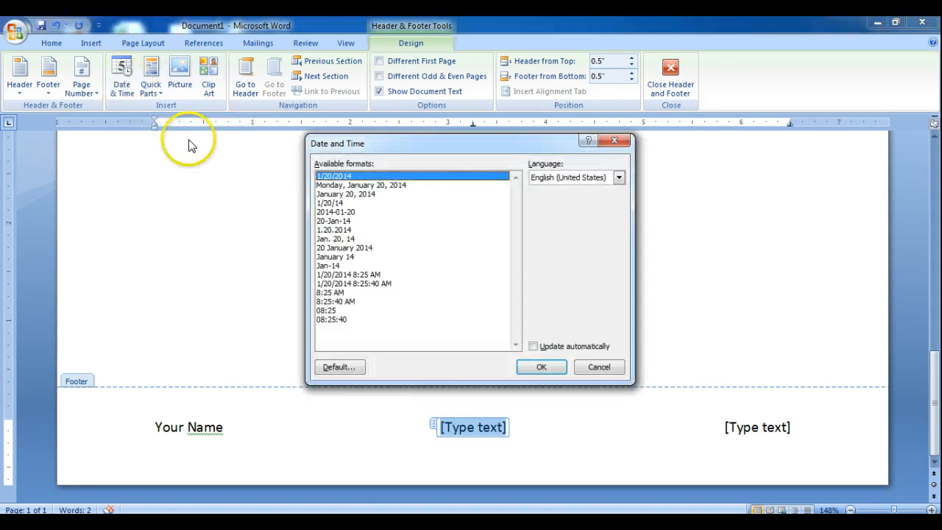
pyautogui.click(338, 195)
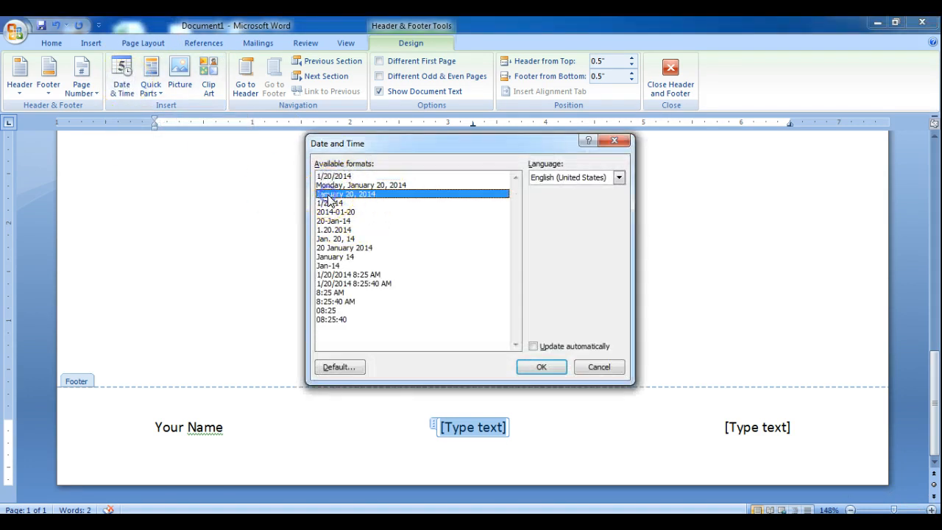
pyautogui.click(531, 366)
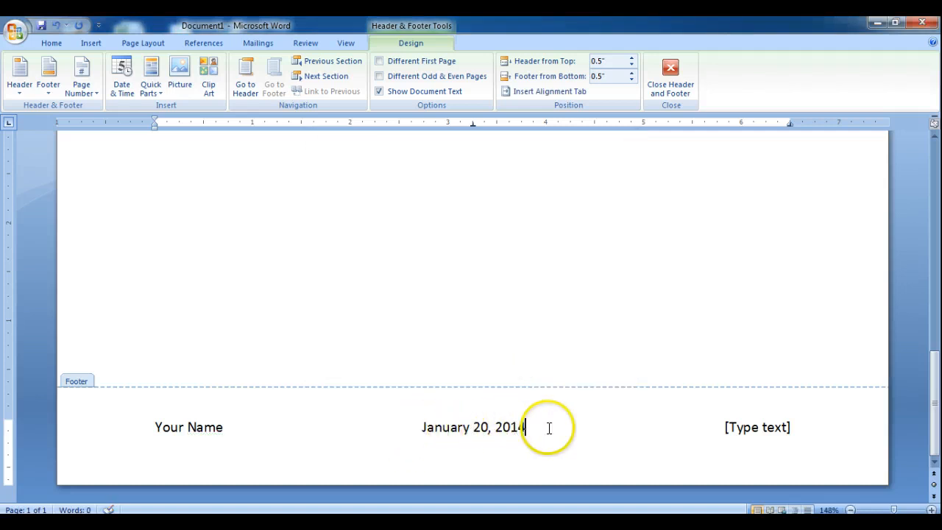
# Enter "Prac" in the footer's last placeholder, close the footer and check it at the end of the page.
pyautogui.click(758, 430)
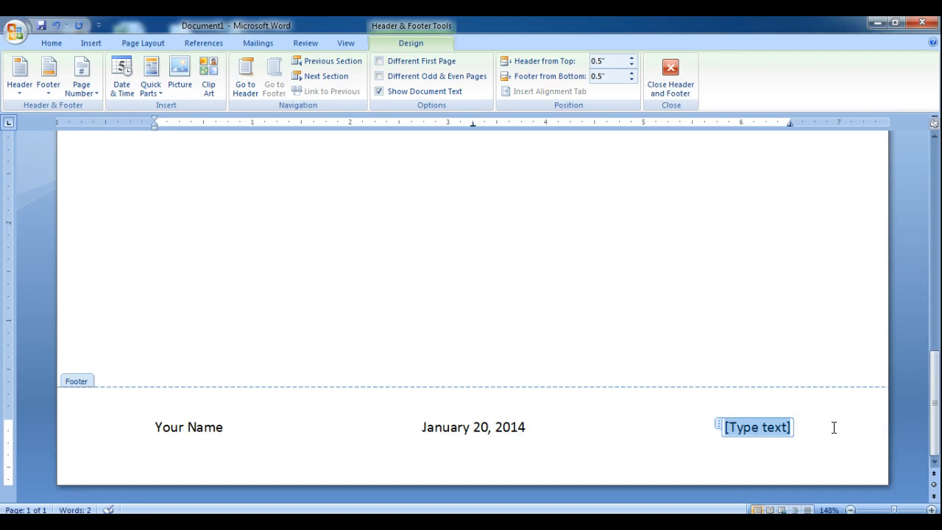
pyautogui.write('Prac')
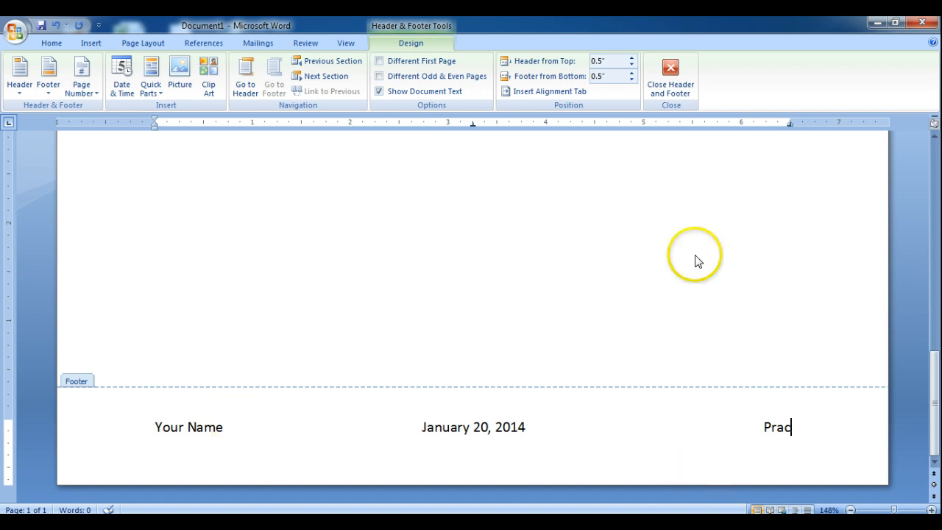
pyautogui.click(673, 65)
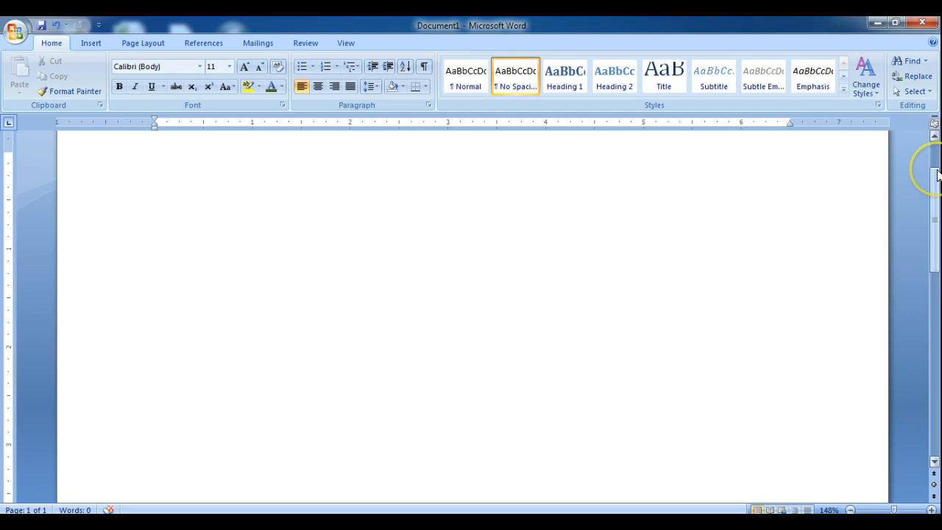
pyautogui.moveTo(936, 175); pyautogui.dragTo(934, 379)
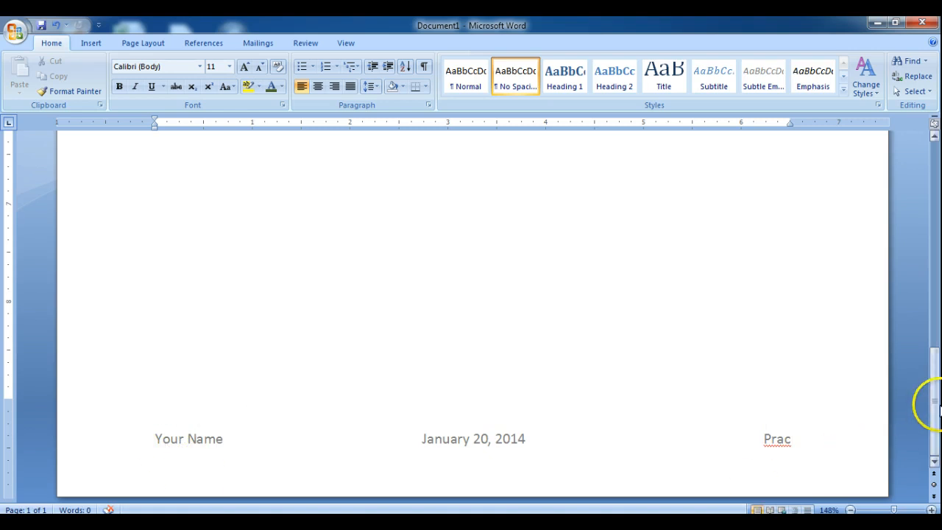
pyautogui.moveTo(933, 399); pyautogui.dragTo(937, 179)
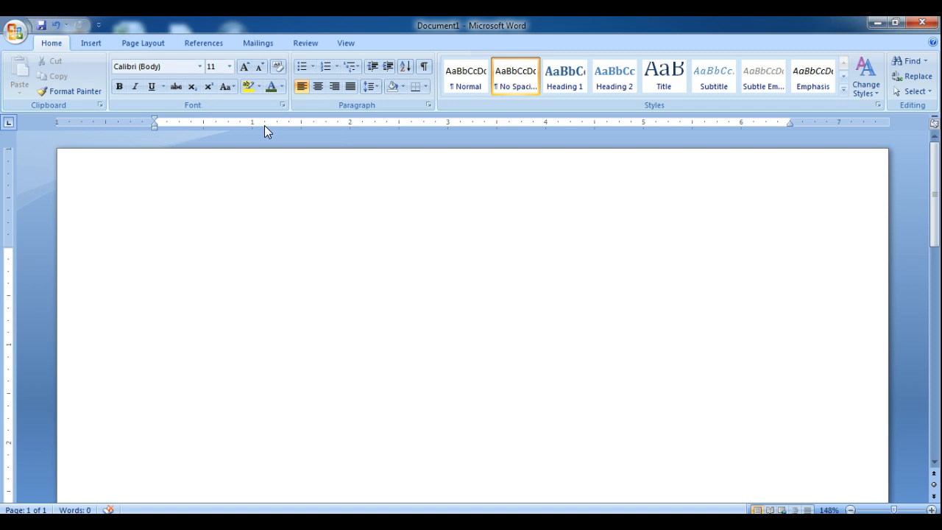
# Enter "Car" on the first line of the page body.
pyautogui.click(384, 318)
pyautogui.click(153, 255)
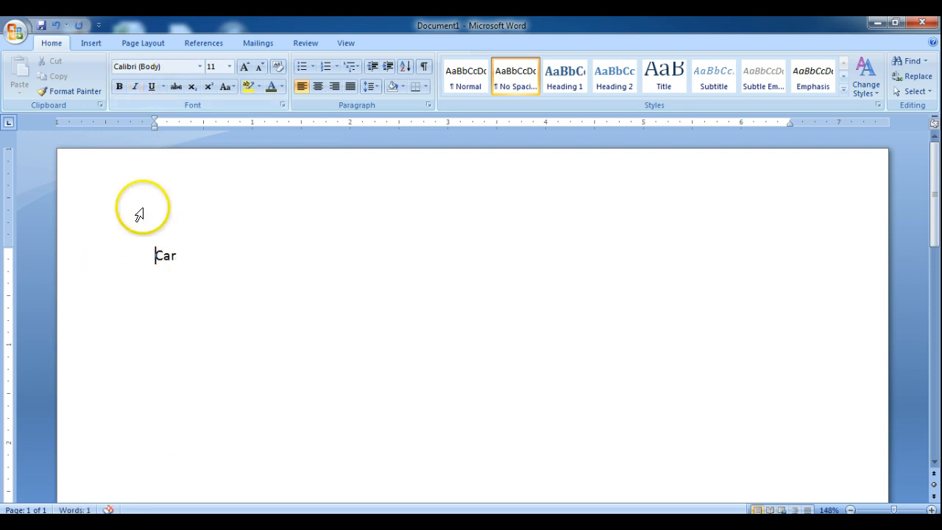
pyautogui.click(199, 66)
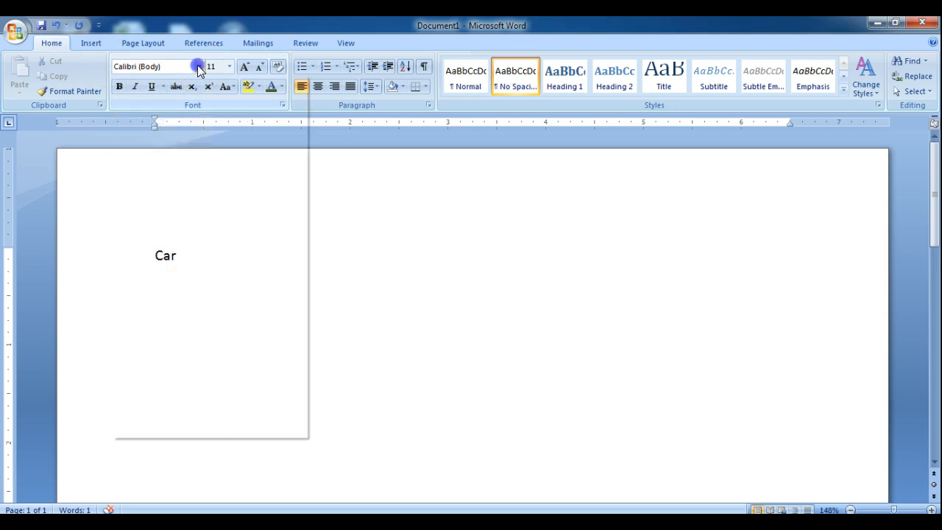
pyautogui.click(199, 67)
pyautogui.click(181, 272)
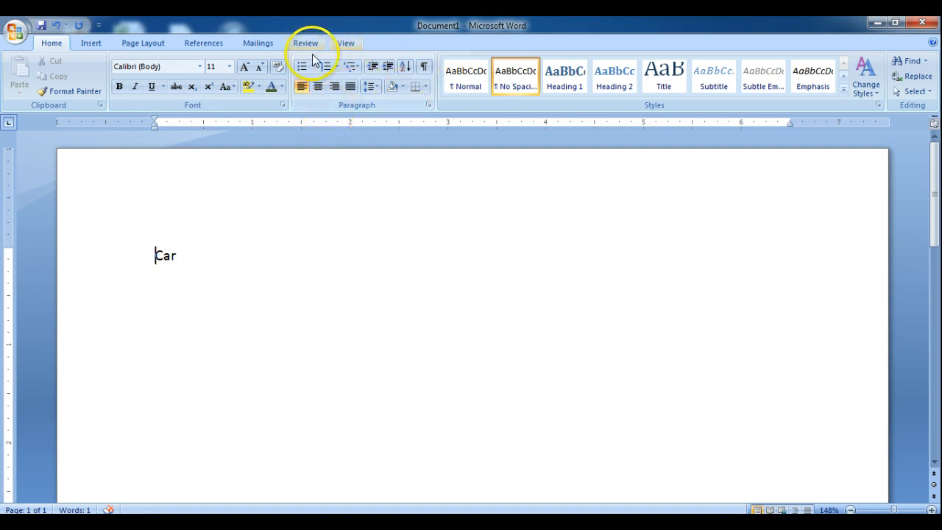
# Right-align the line containing "Car".
pyautogui.click(335, 88)
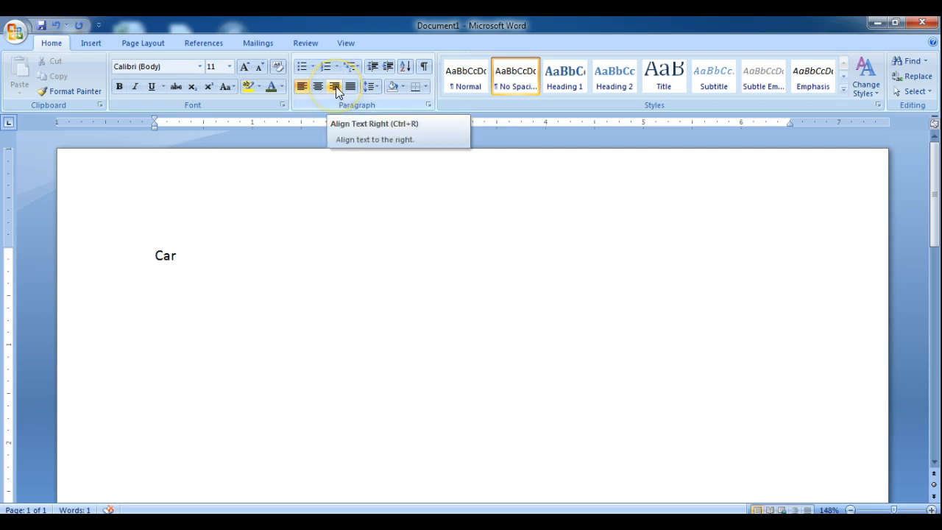
pyautogui.click(336, 87)
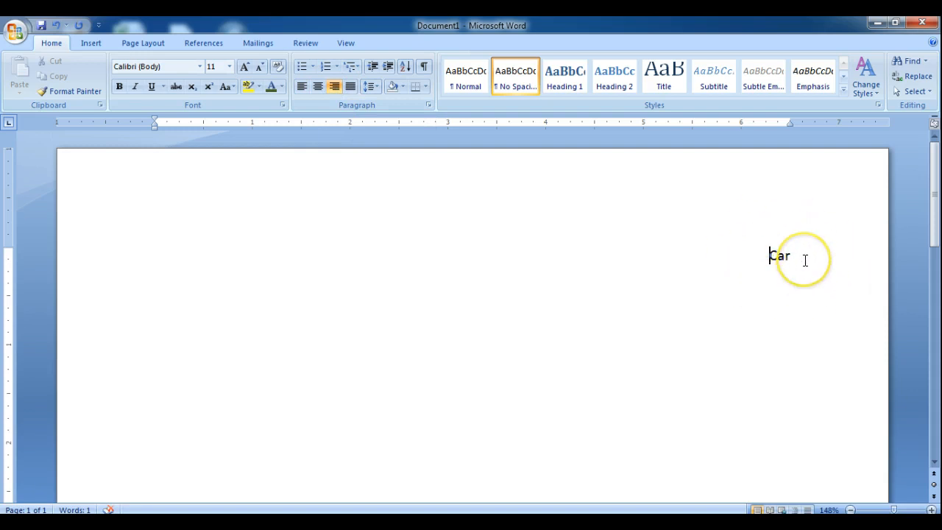
# Select the word "Car" and change its font to Forte.
pyautogui.click(776, 255)
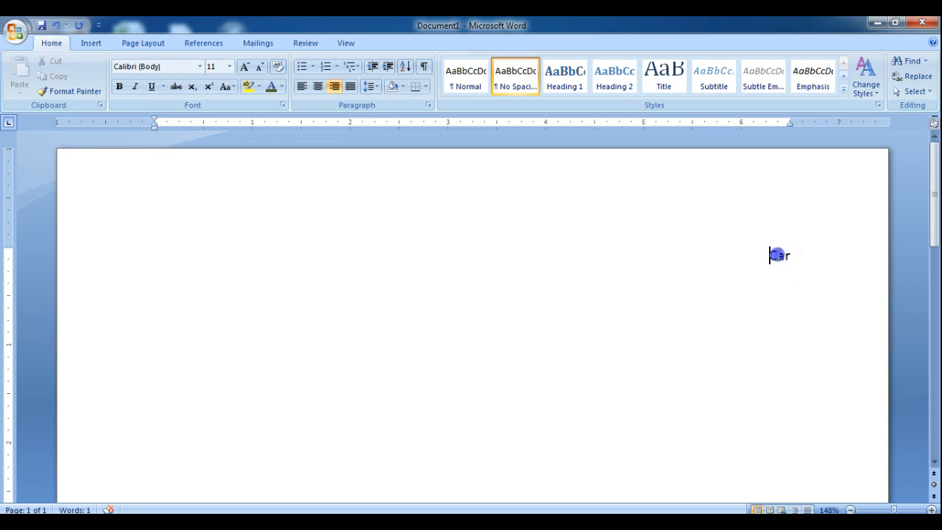
pyautogui.doubleClick(777, 256)
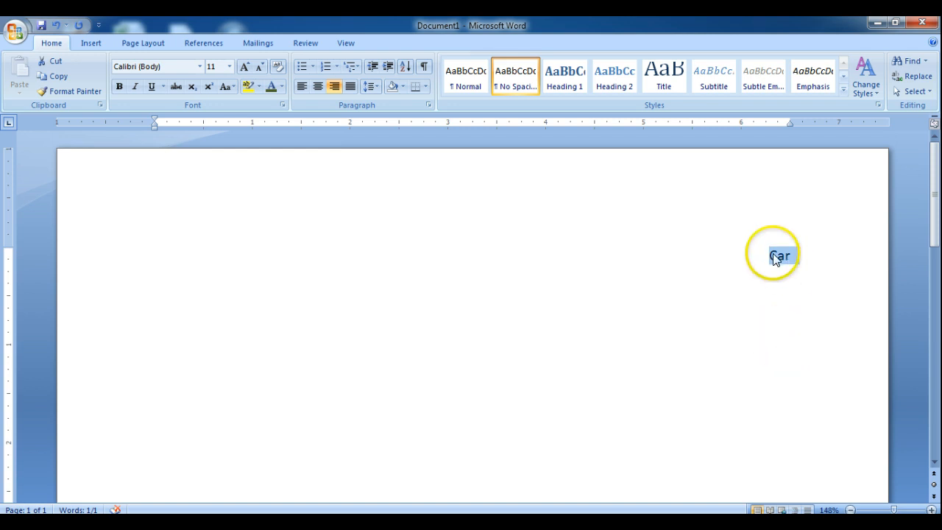
pyautogui.click(800, 256)
pyautogui.moveTo(796, 255); pyautogui.dragTo(764, 255)
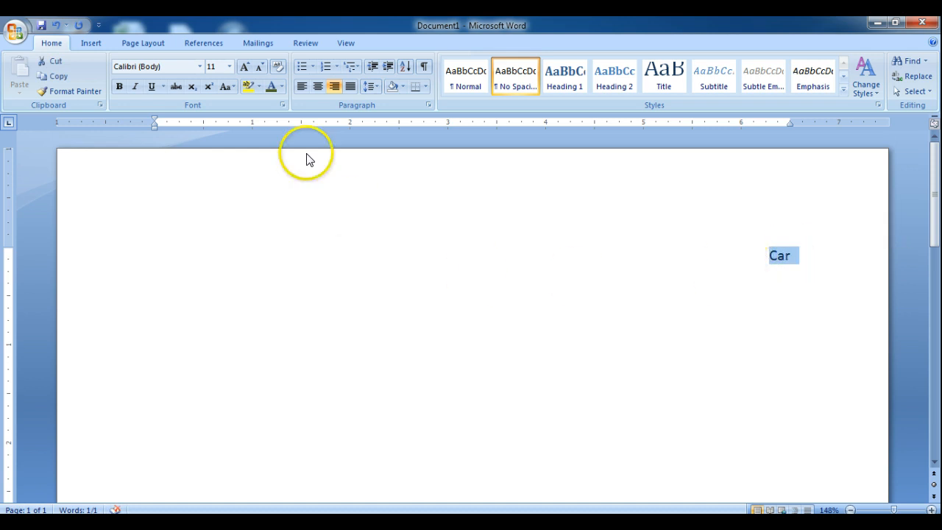
pyautogui.click(199, 66)
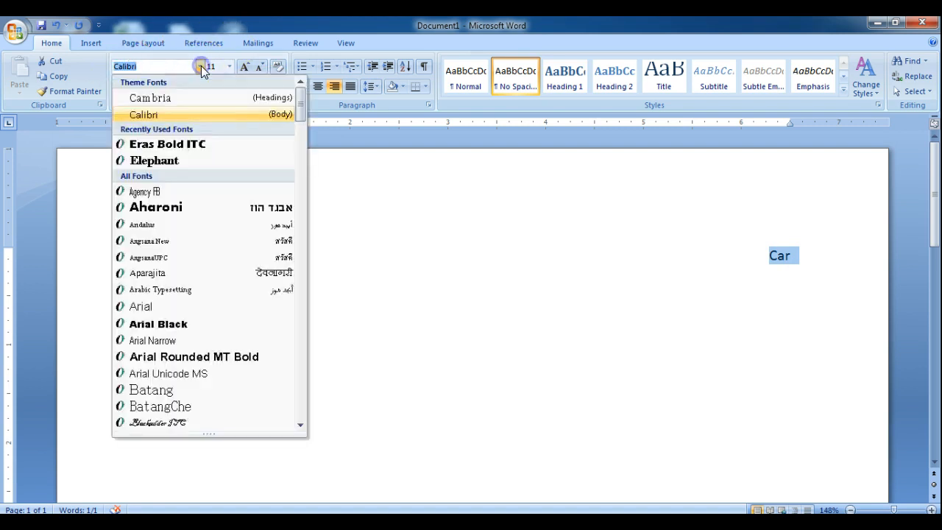
pyautogui.moveTo(301, 119); pyautogui.dragTo(301, 149)
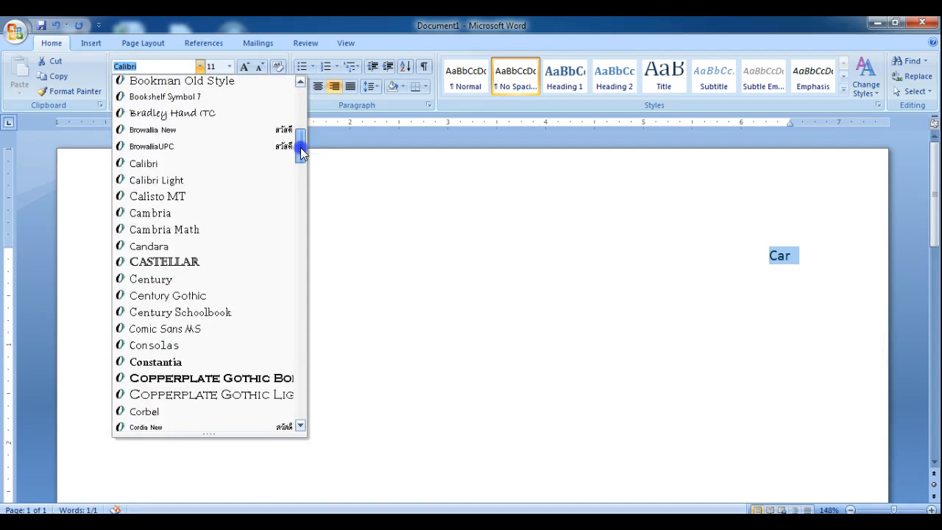
pyautogui.moveTo(301, 147); pyautogui.dragTo(302, 202)
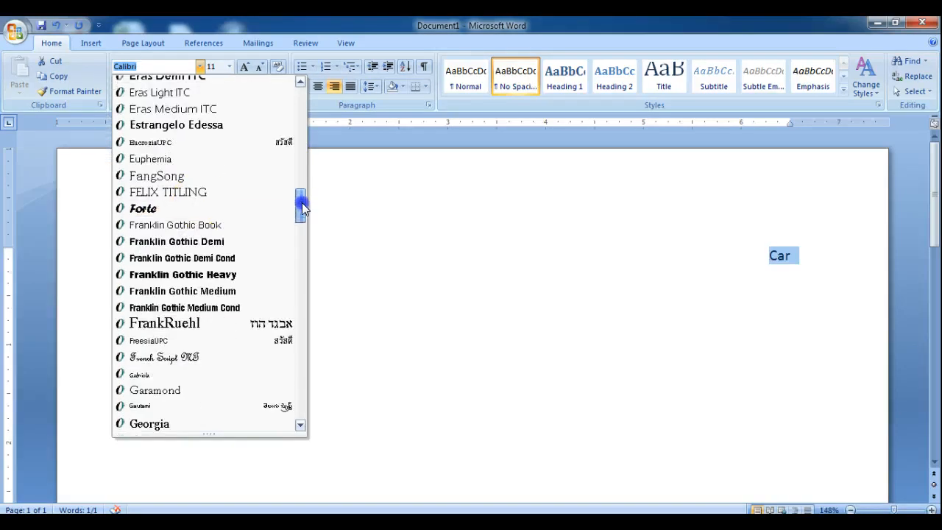
pyautogui.click(188, 207)
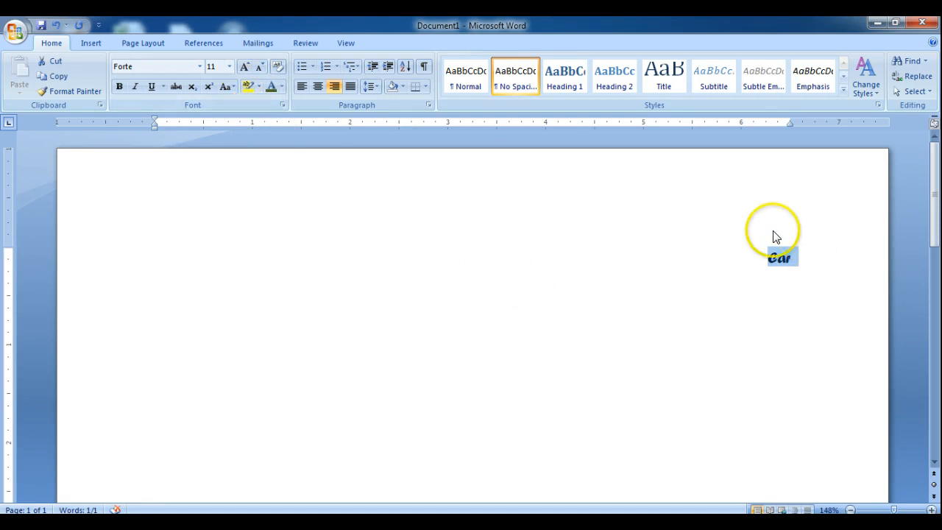
# Change the font of the selected word "Car" to Comic Sans MS.
pyautogui.click(199, 66)
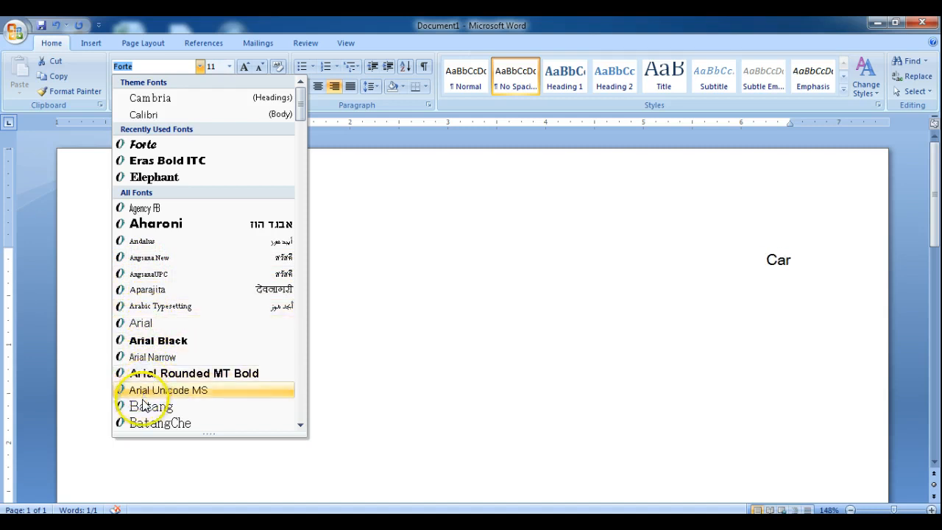
pyautogui.moveTo(299, 120); pyautogui.dragTo(301, 161)
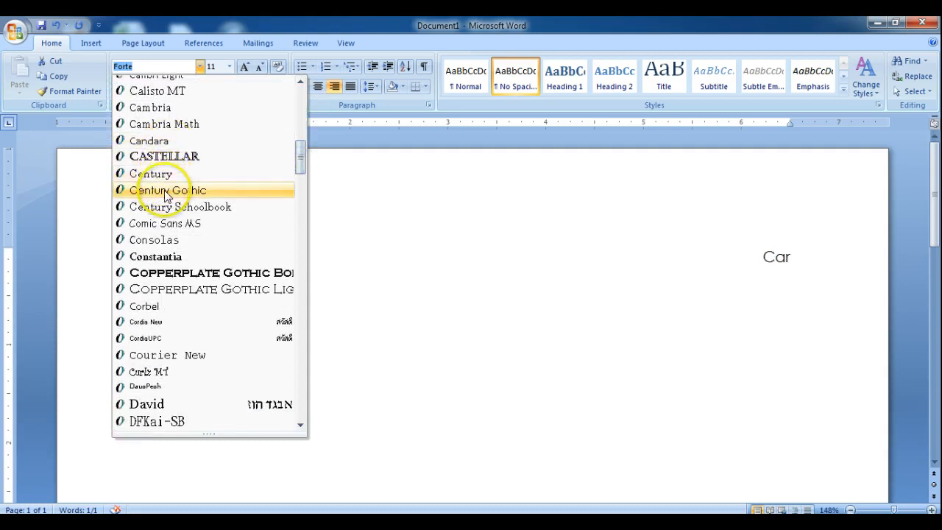
pyautogui.click(165, 223)
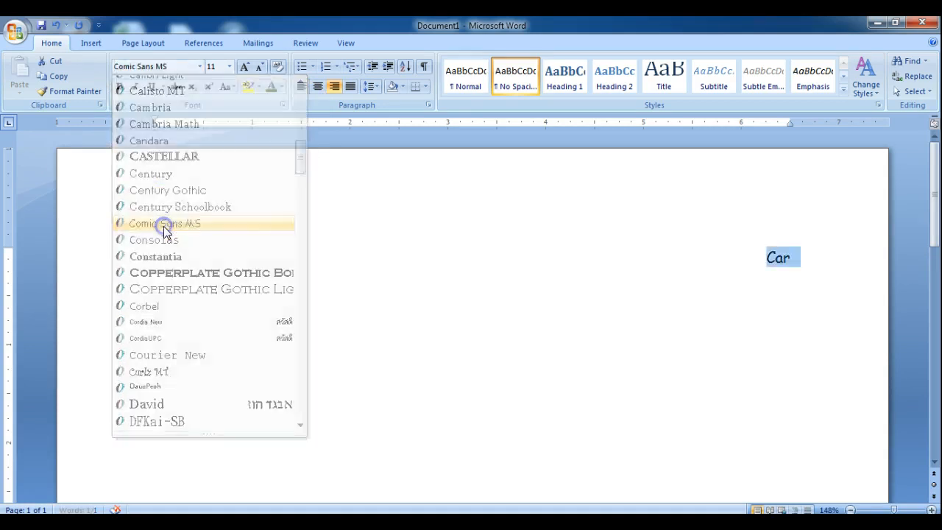
# Reselect the word "Car" and set its font size to 18.
pyautogui.click(802, 261)
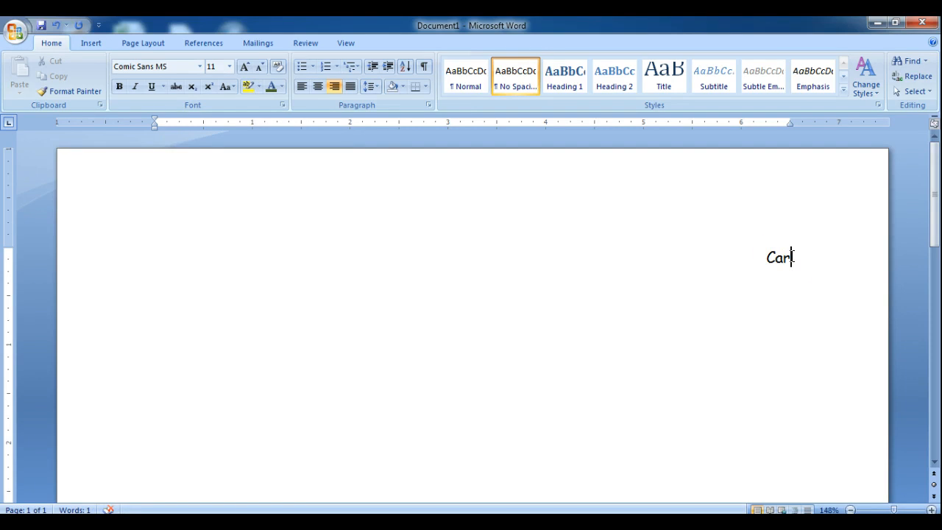
pyautogui.moveTo(792, 257); pyautogui.dragTo(767, 259)
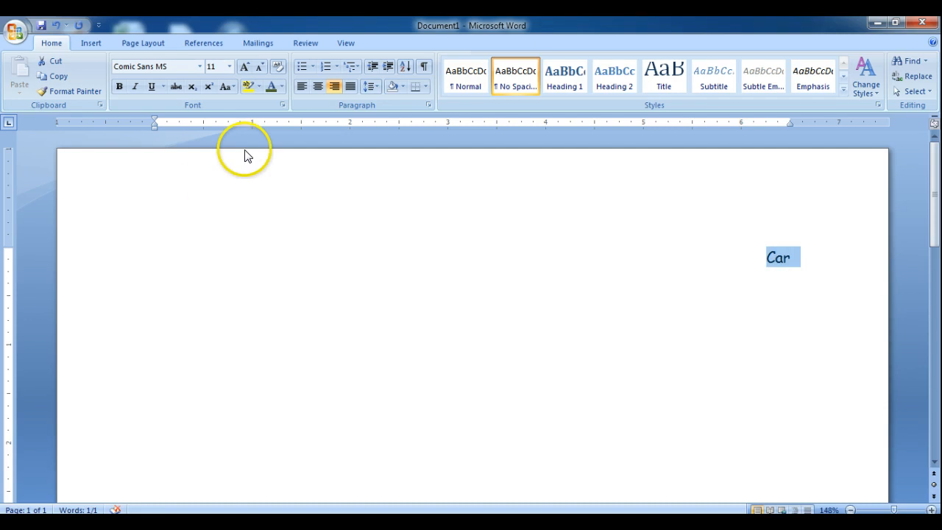
pyautogui.click(230, 67)
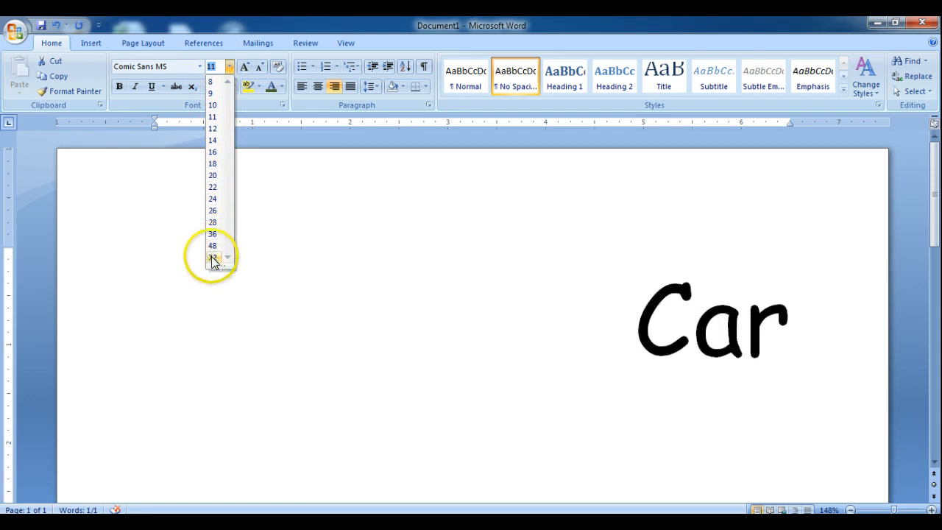
pyautogui.click(213, 165)
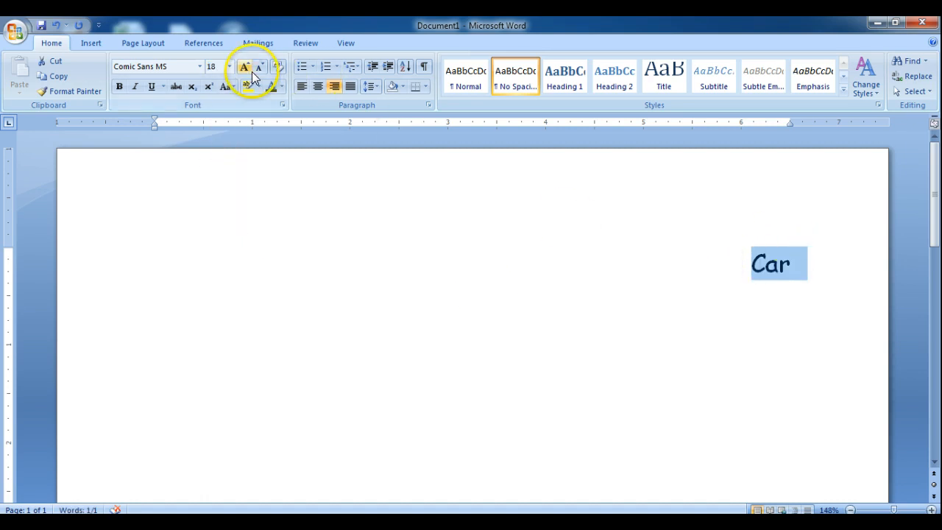
# Set the font size of the selected word "Car" to 72 and grow it incrementally to 160.
pyautogui.click(230, 66)
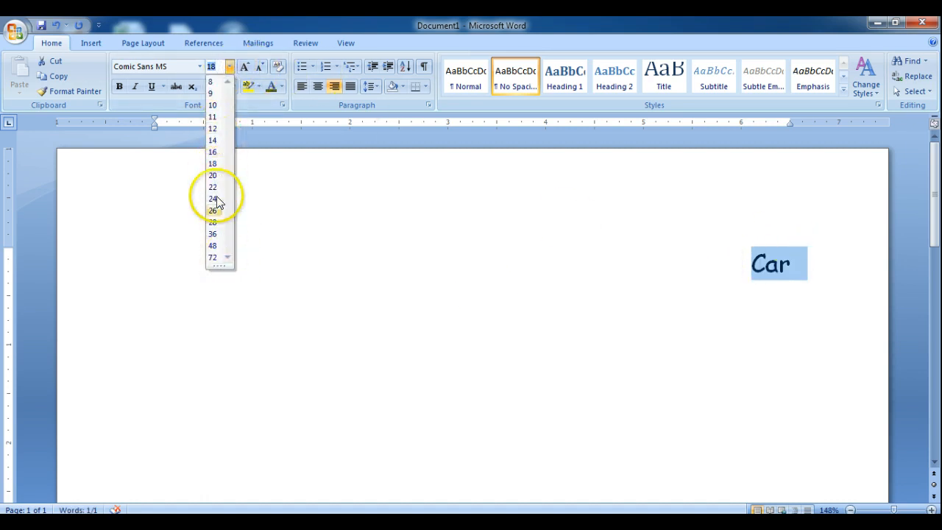
pyautogui.click(213, 257)
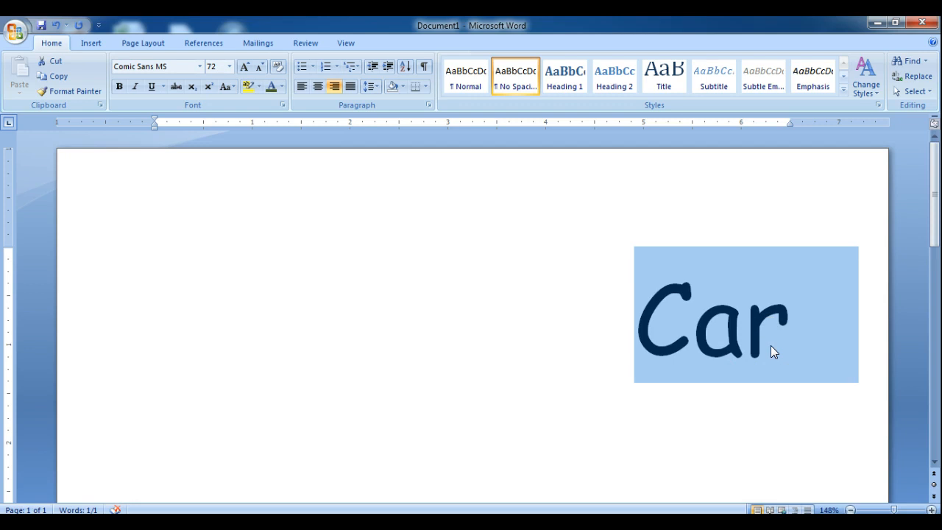
pyautogui.click(246, 67)
pyautogui.click(246, 68)
pyautogui.click(246, 68)
pyautogui.click(246, 67)
pyautogui.click(246, 67)
pyautogui.click(246, 67)
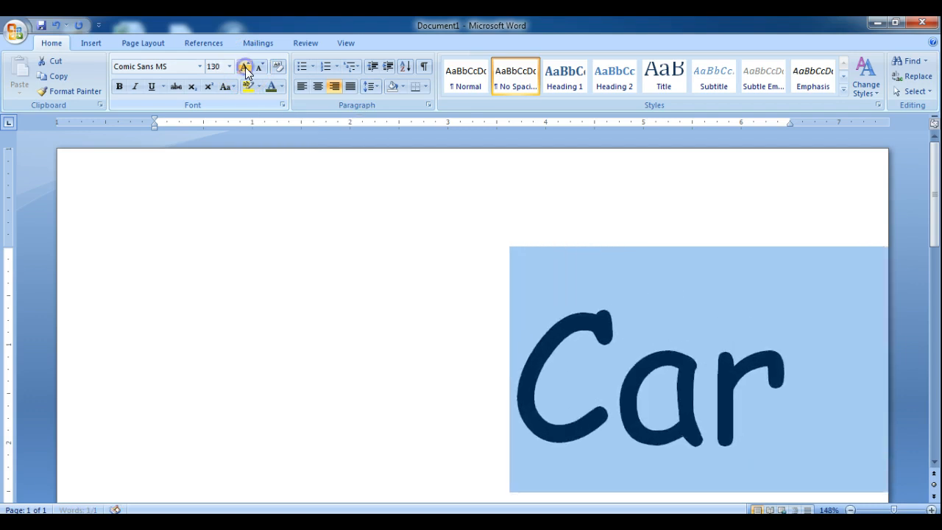
pyautogui.click(246, 68)
pyautogui.click(246, 68)
pyautogui.click(246, 67)
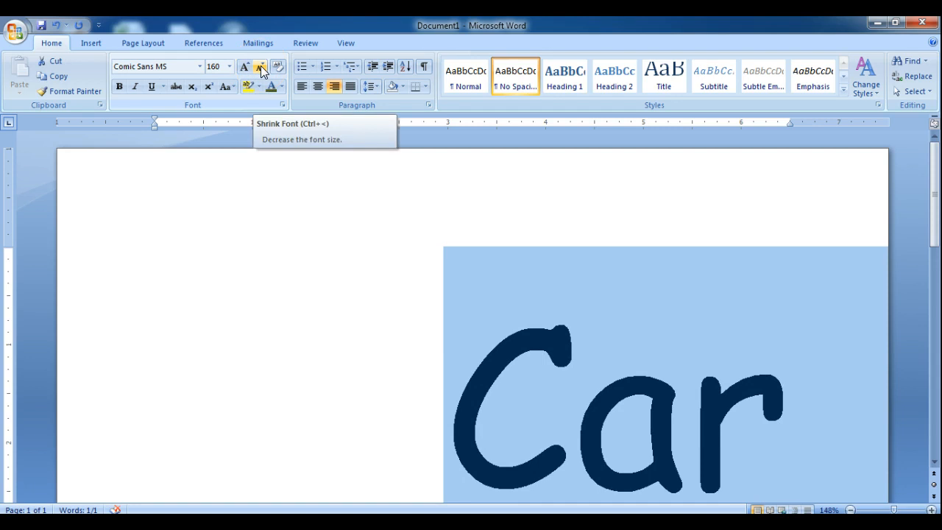
# Shrink the font of the selected word "Car" incrementally to size 80.
pyautogui.click(260, 68)
pyautogui.click(261, 68)
pyautogui.click(261, 68)
pyautogui.click(260, 68)
pyautogui.click(261, 68)
pyautogui.click(261, 68)
pyautogui.click(260, 68)
pyautogui.click(260, 68)
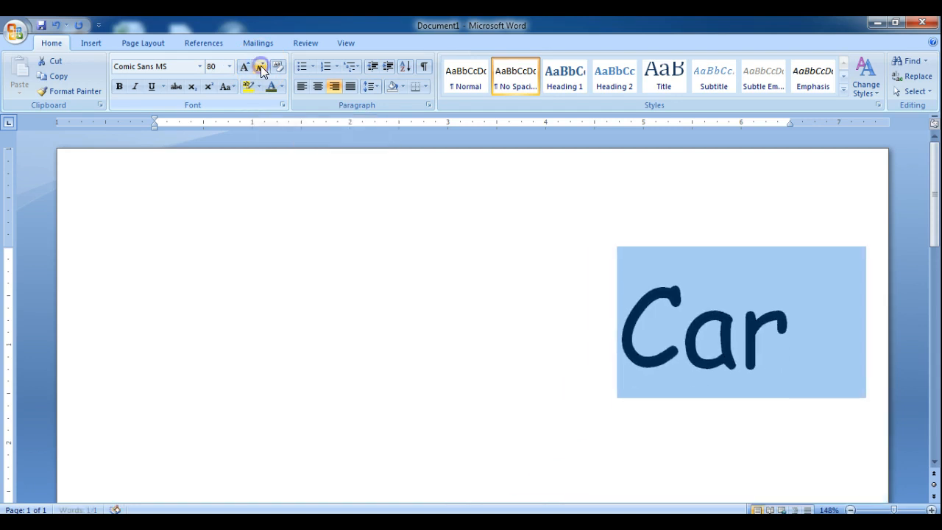
pyautogui.click(261, 65)
# Grow the font of the selected word "Car" incrementally to size 170.
pyautogui.click(249, 67)
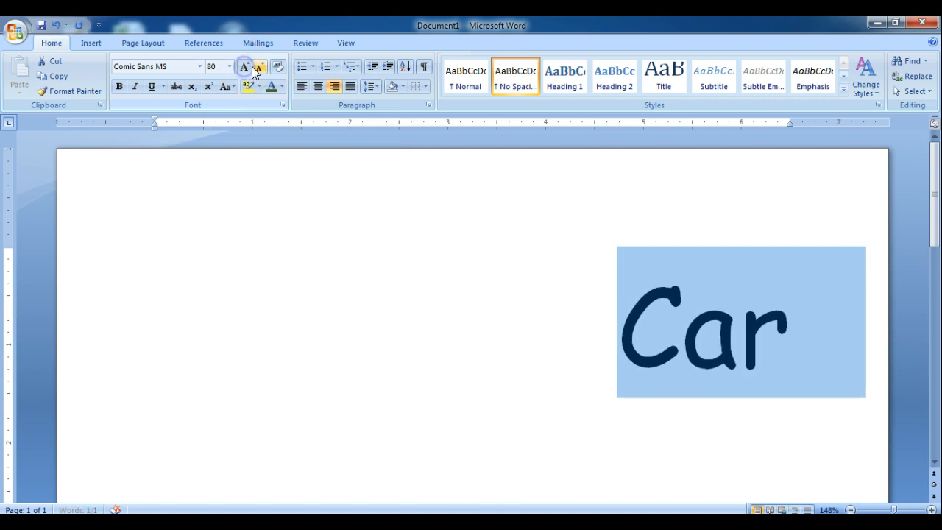
pyautogui.click(245, 68)
pyautogui.click(246, 67)
pyautogui.click(246, 67)
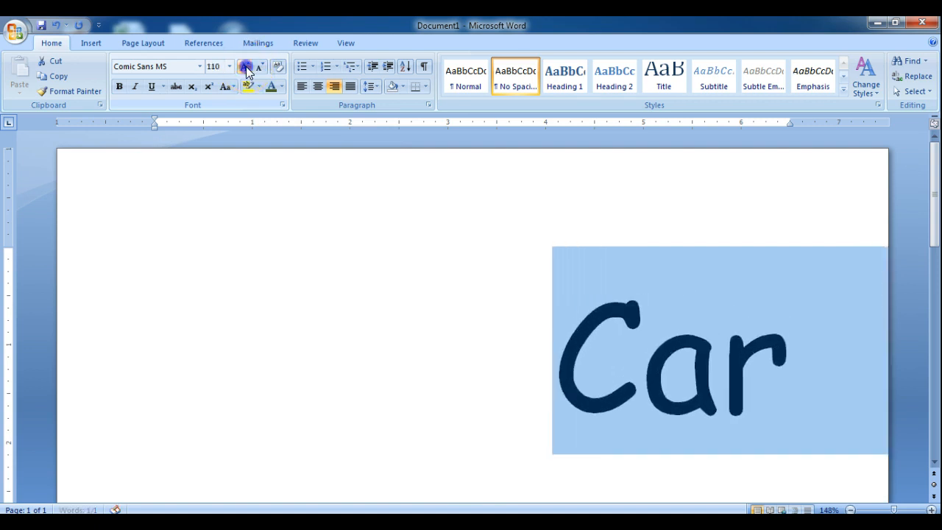
pyautogui.click(246, 68)
pyautogui.click(245, 68)
pyautogui.click(246, 68)
pyautogui.click(246, 68)
pyautogui.click(246, 67)
pyautogui.click(245, 67)
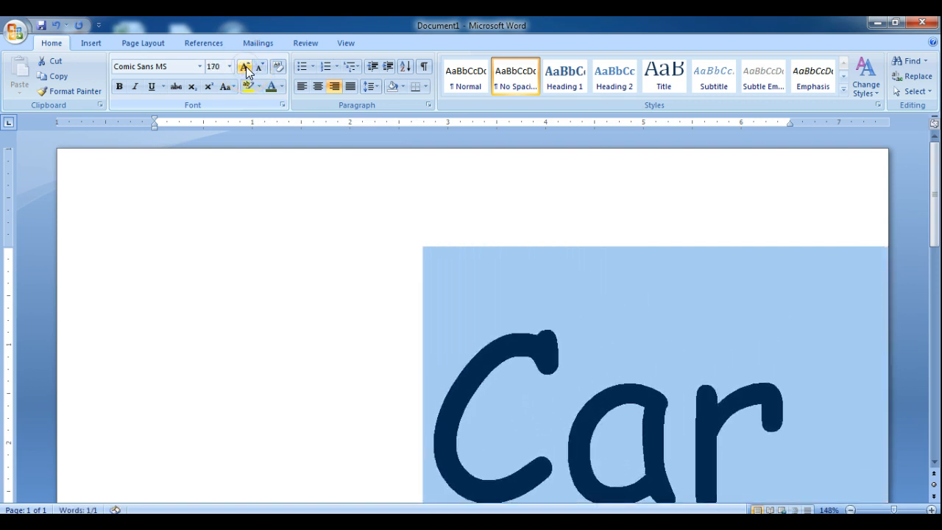
# Shrink the font of the selected word "Car" incrementally to size 100.
pyautogui.click(258, 68)
pyautogui.click(257, 68)
pyautogui.click(258, 69)
pyautogui.click(258, 68)
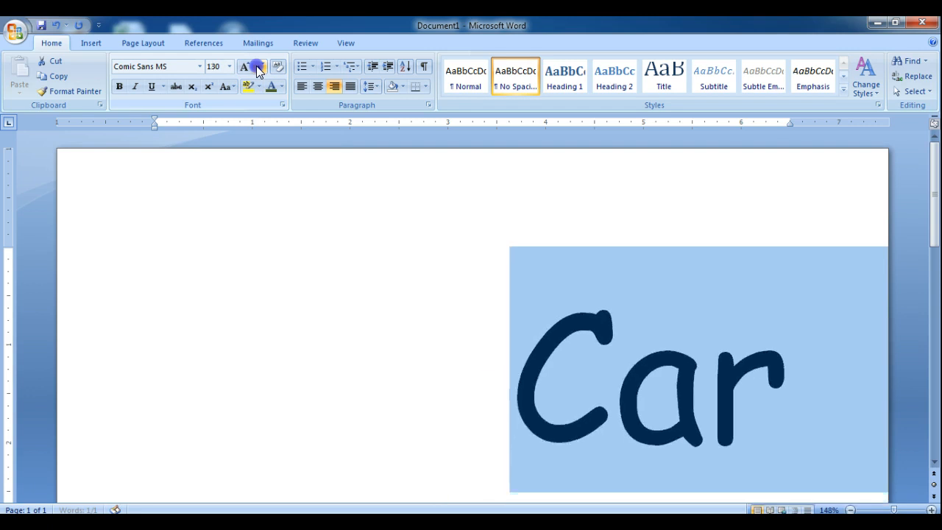
pyautogui.click(258, 68)
pyautogui.click(258, 69)
pyautogui.click(258, 68)
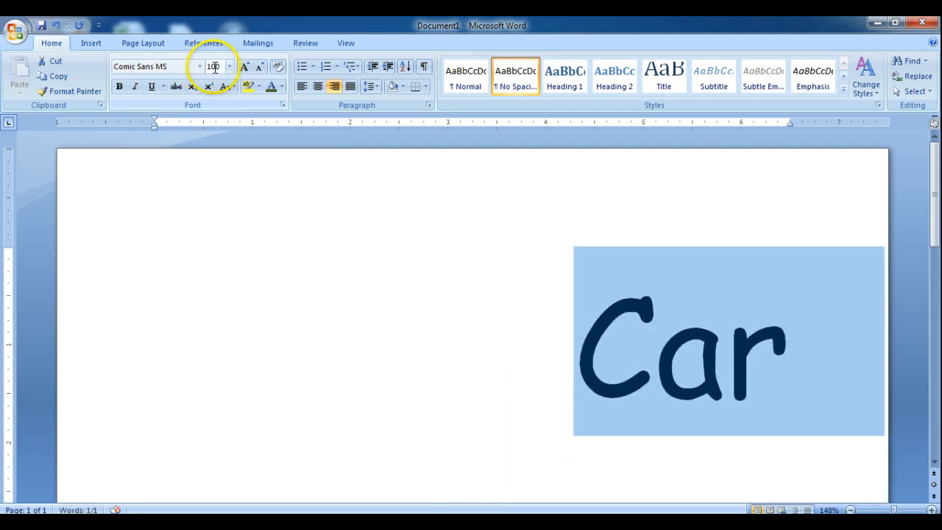
# Enter a custom font size of 300 for the selected word "Car".
pyautogui.click(228, 67)
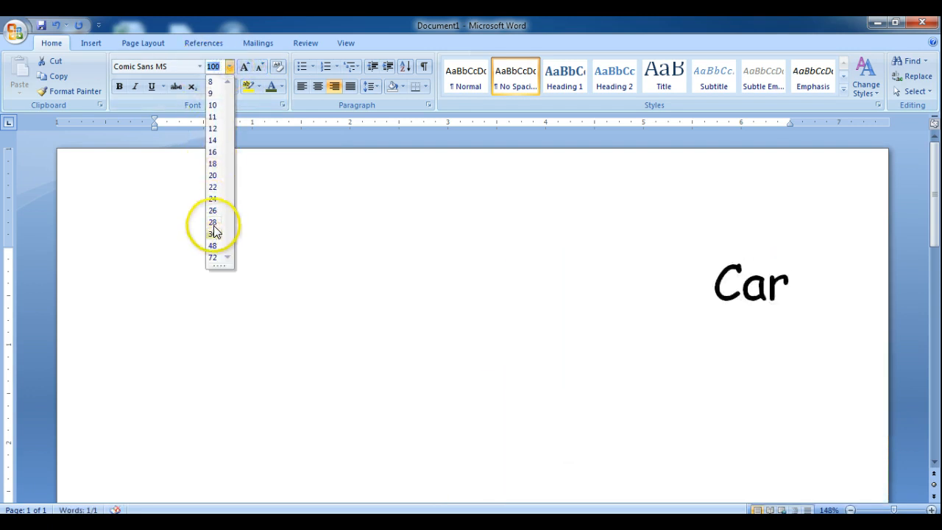
pyautogui.click(229, 66)
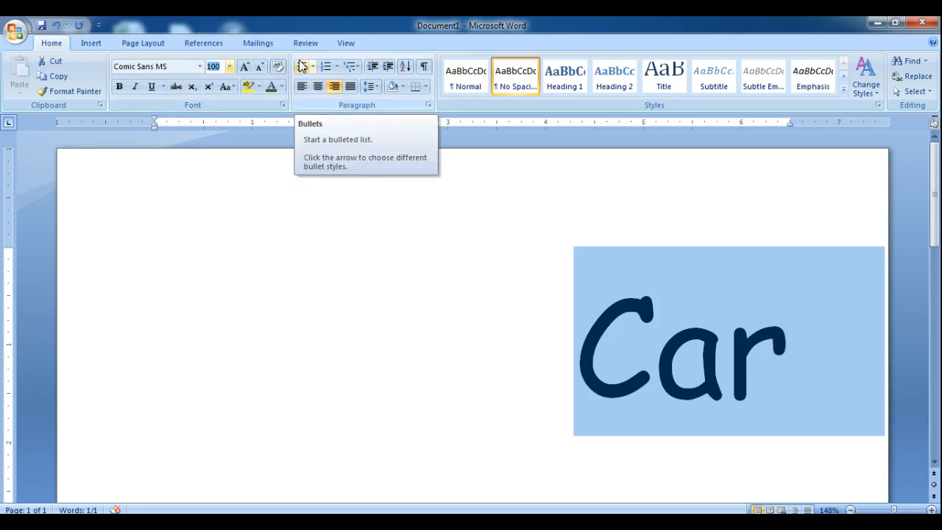
pyautogui.write('30')
pyautogui.press('Return')
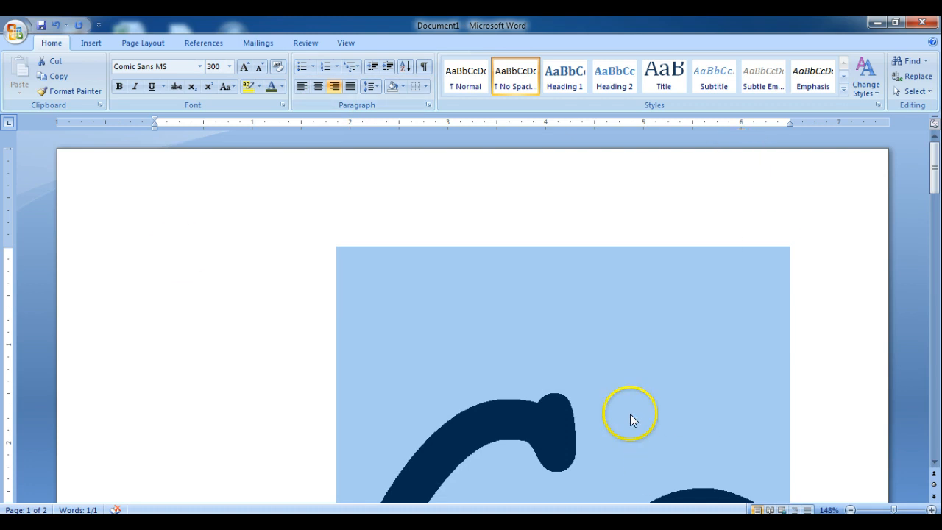
# Set the font size of "Car" to 72 and deselect the word.
pyautogui.click(229, 67)
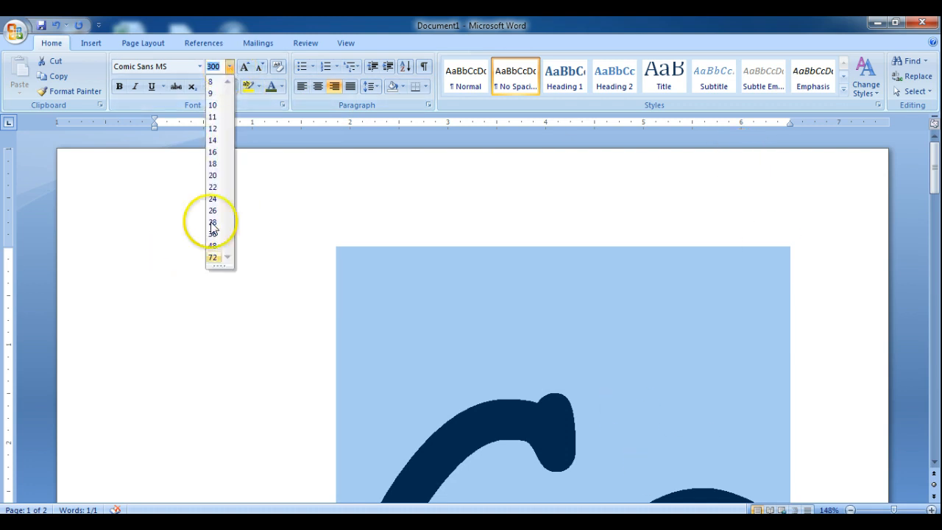
pyautogui.click(213, 257)
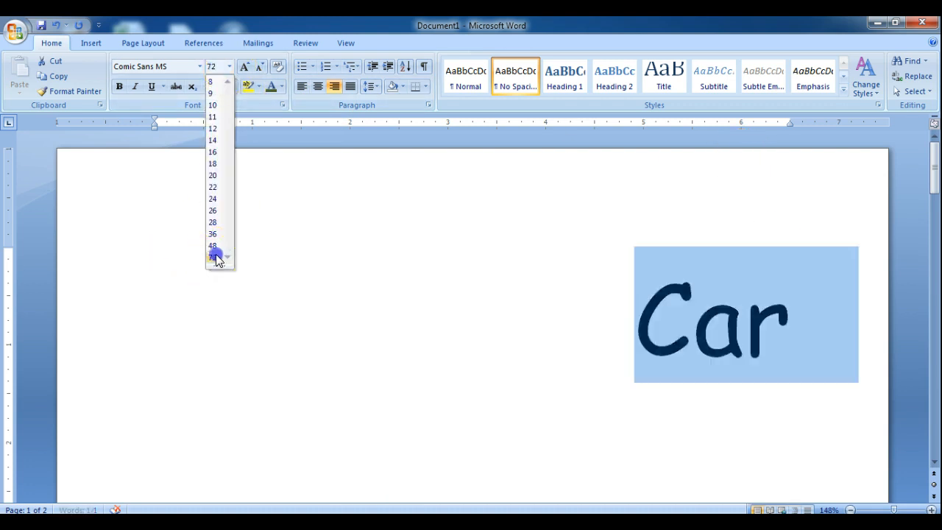
pyautogui.click(497, 245)
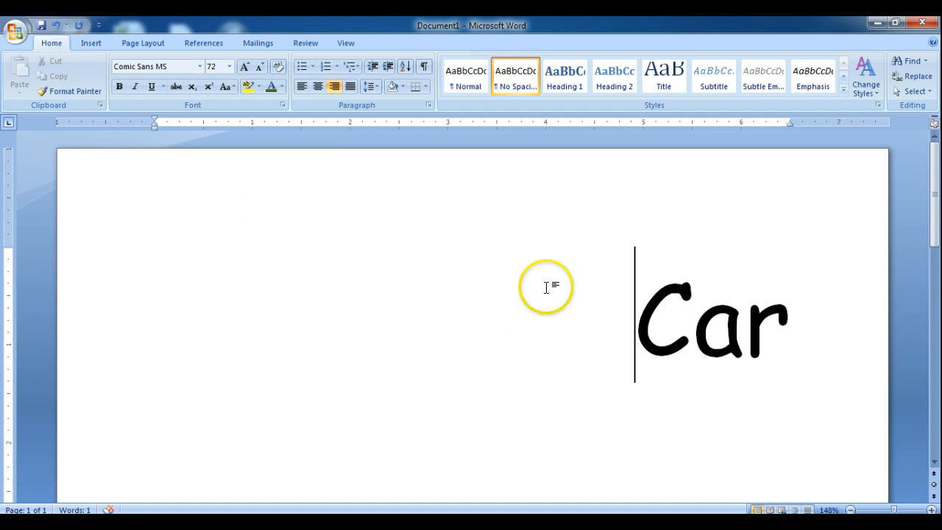
# Select the word "Car" and underline it with the dash-dot-dot line style.
pyautogui.moveTo(777, 317); pyautogui.dragTo(647, 320)
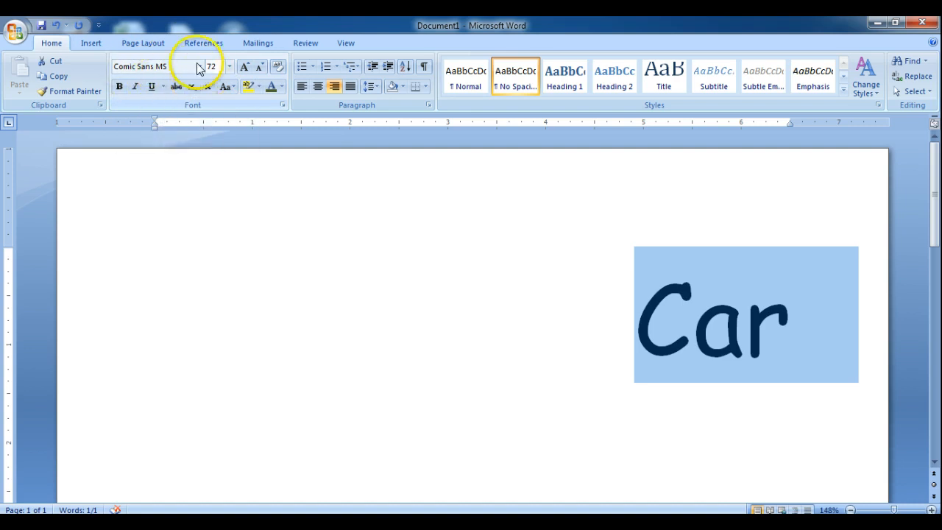
pyautogui.click(163, 86)
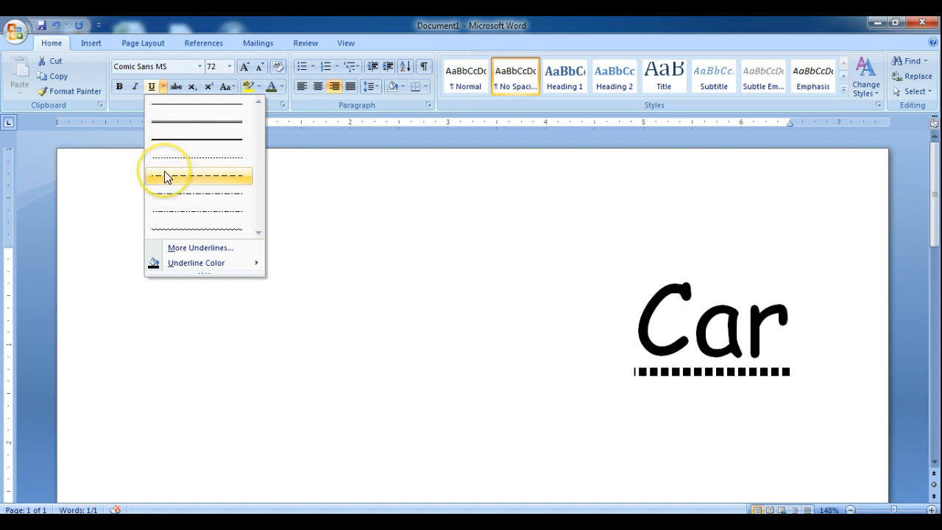
pyautogui.click(167, 213)
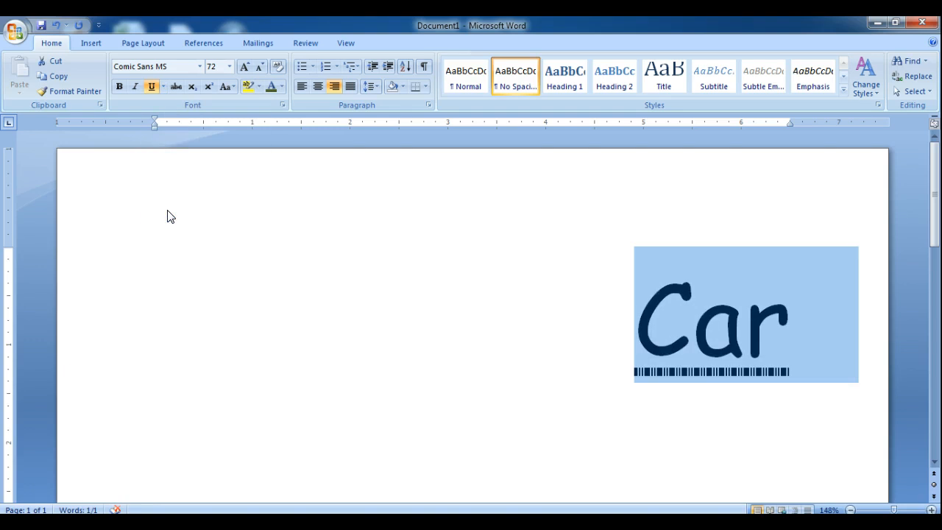
# Change the underline color of the selected word "Car" to the standard purple.
pyautogui.click(163, 87)
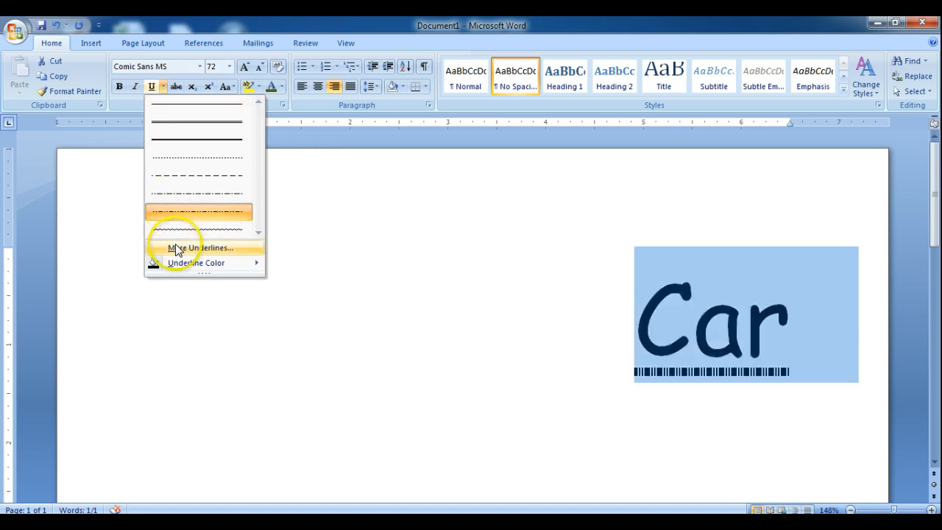
pyautogui.moveTo(250, 264)
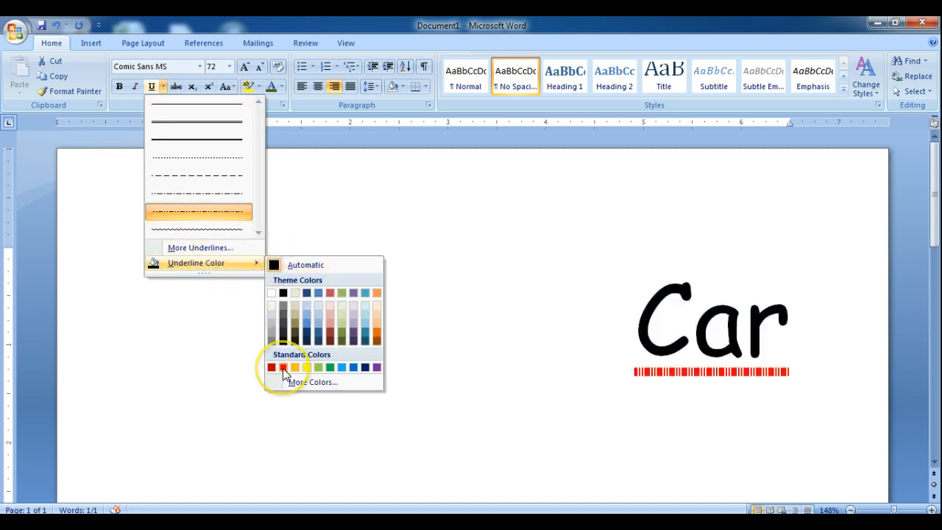
pyautogui.click(376, 368)
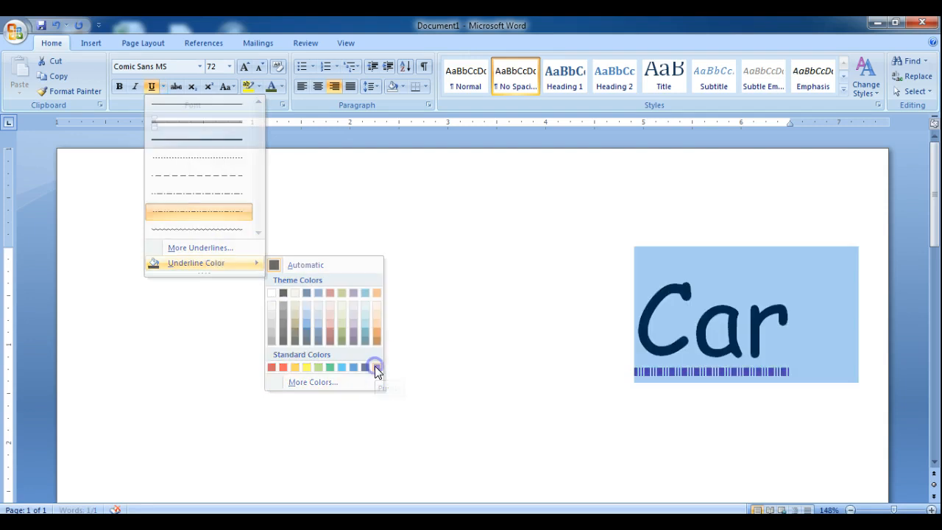
# Examine the additional underline settings and the underline color choices for the word "Car" without applying any change.
pyautogui.click(164, 86)
pyautogui.click(197, 247)
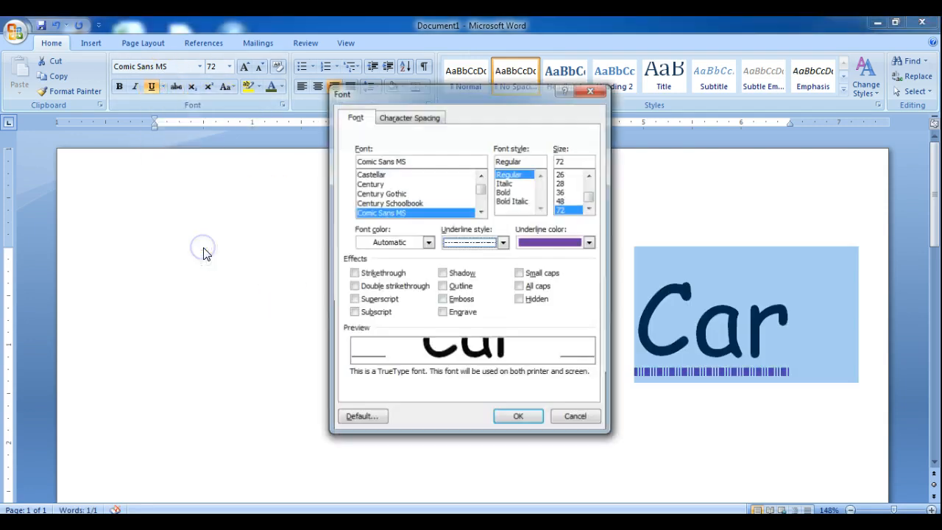
pyautogui.click(571, 414)
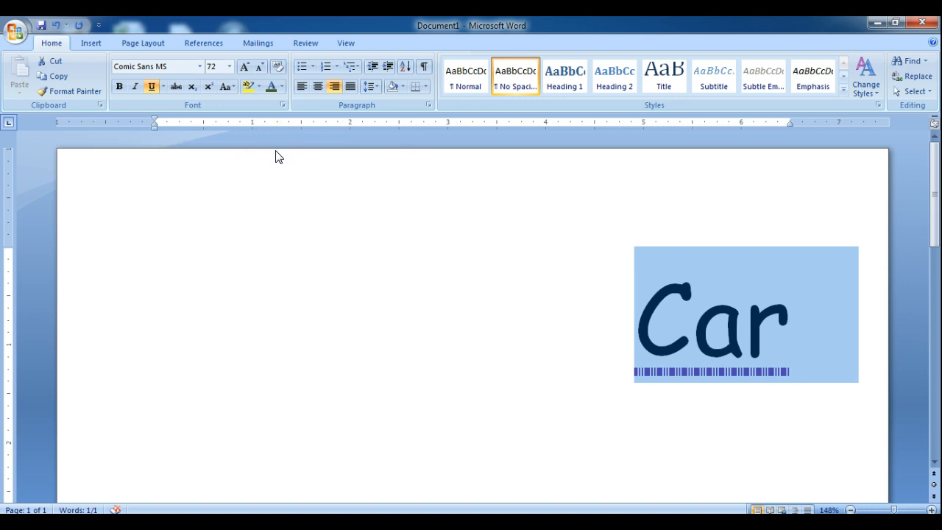
pyautogui.click(164, 84)
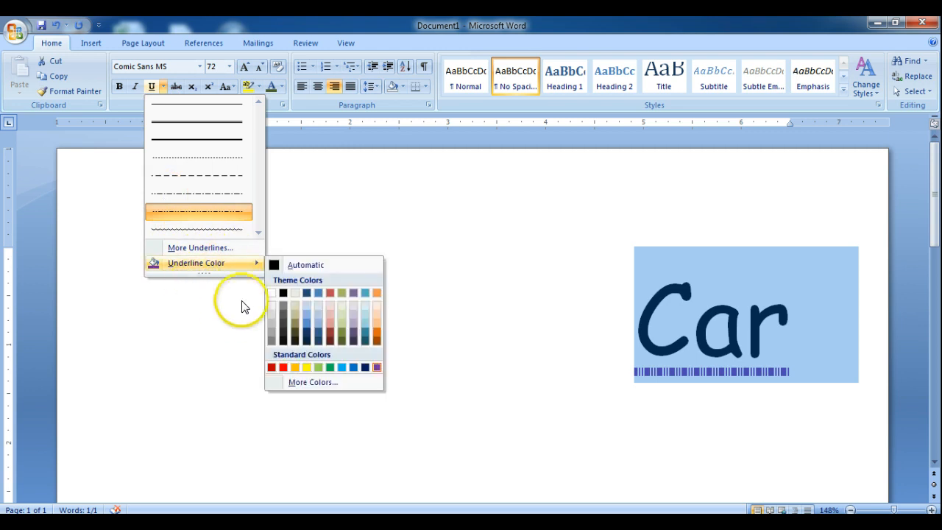
pyautogui.moveTo(255, 262)
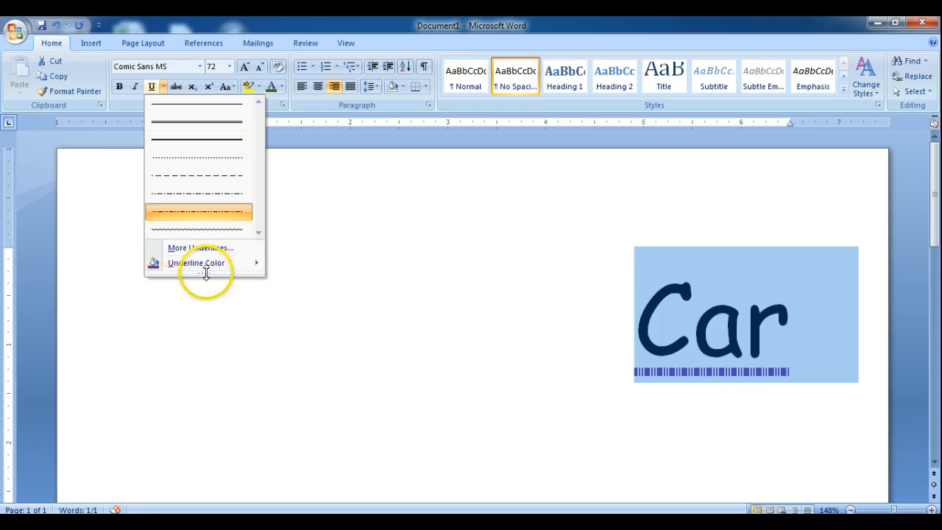
pyautogui.moveTo(206, 272)
pyautogui.mouseDown()
pyautogui.moveTo(206, 286)
pyautogui.moveTo(212, 259)
pyautogui.mouseUp()
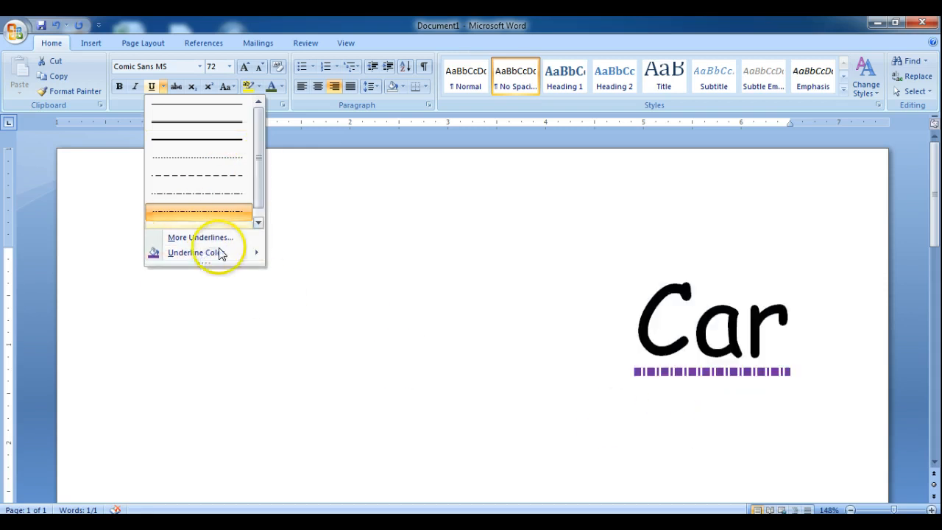
pyautogui.click(291, 213)
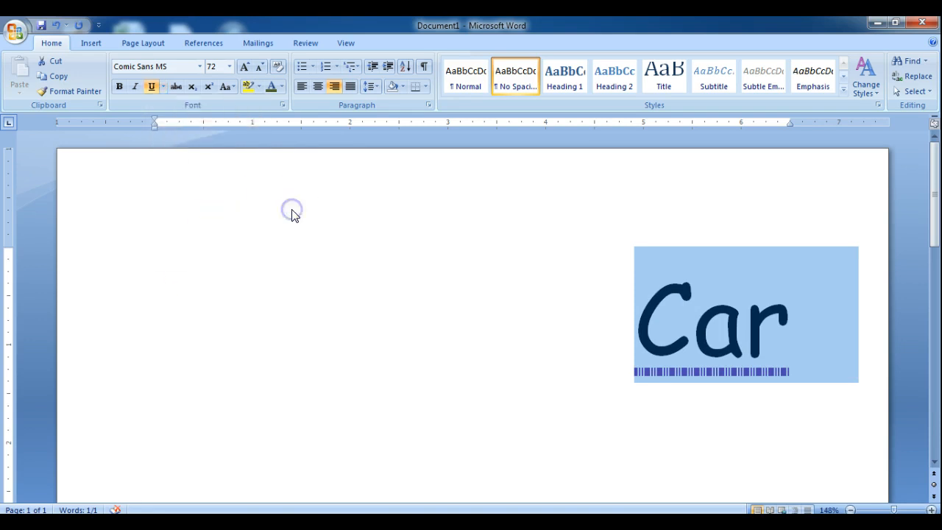
# Place the cursor right after "Car" and set the font size to 18 for new text.
pyautogui.click(795, 340)
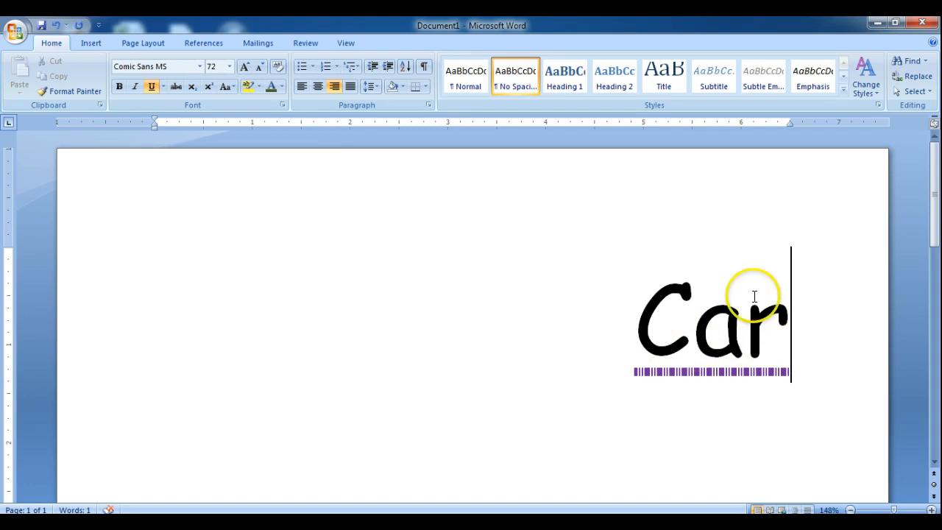
pyautogui.click(228, 66)
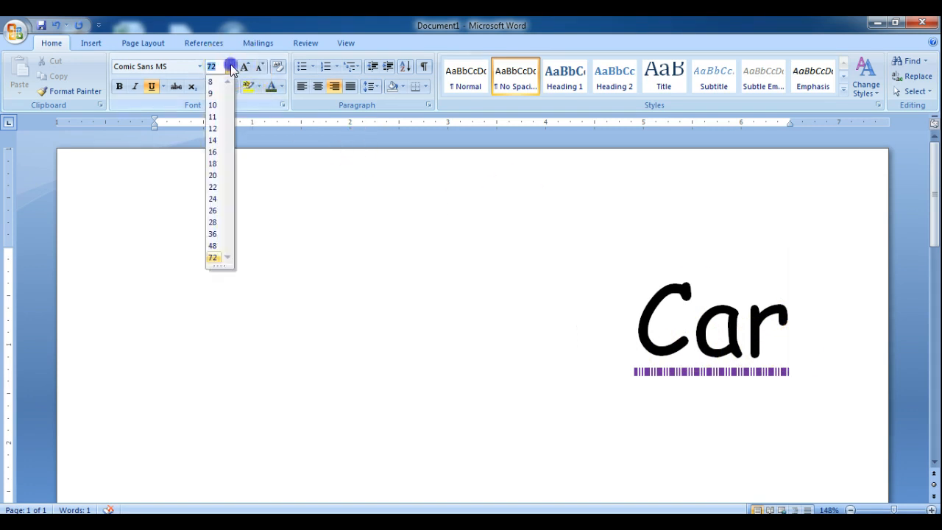
pyautogui.click(213, 163)
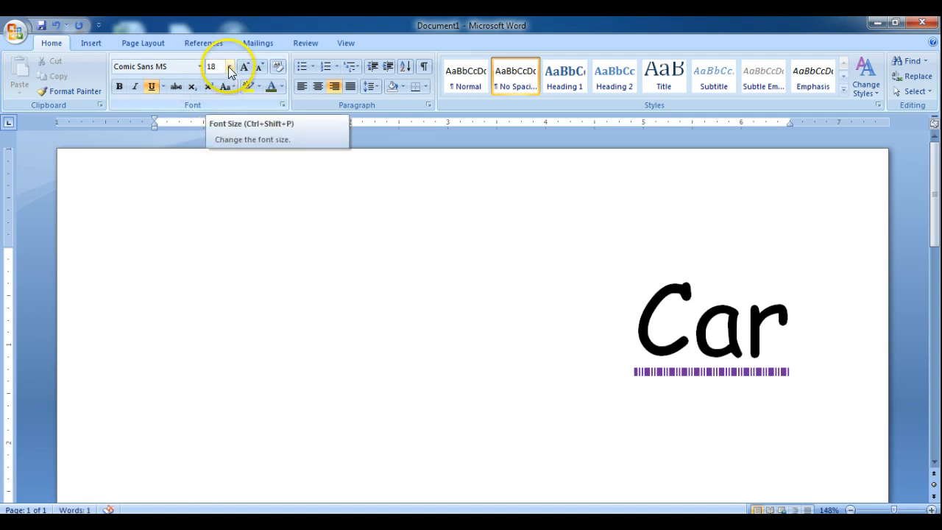
# Start a new left-aligned line below "Car" with underlining turned off.
pyautogui.click(152, 87)
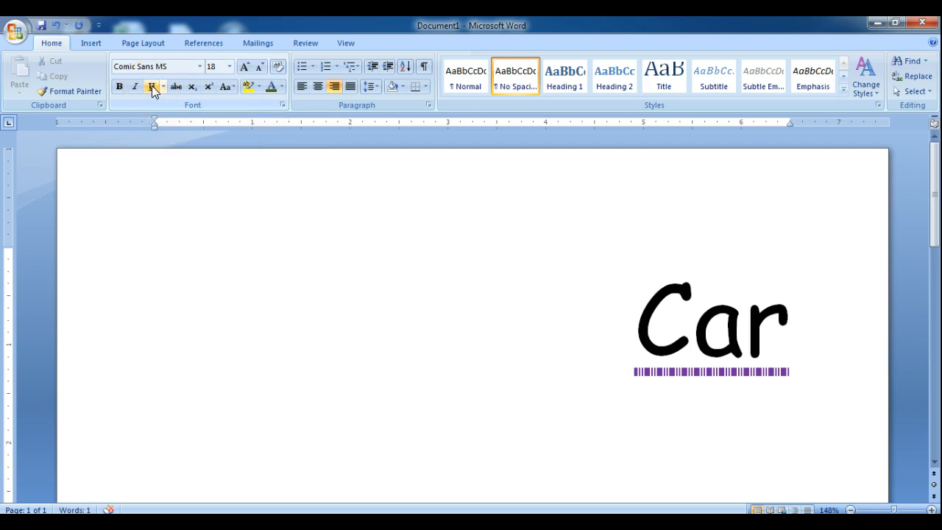
pyautogui.press('Return')
pyautogui.click(153, 86)
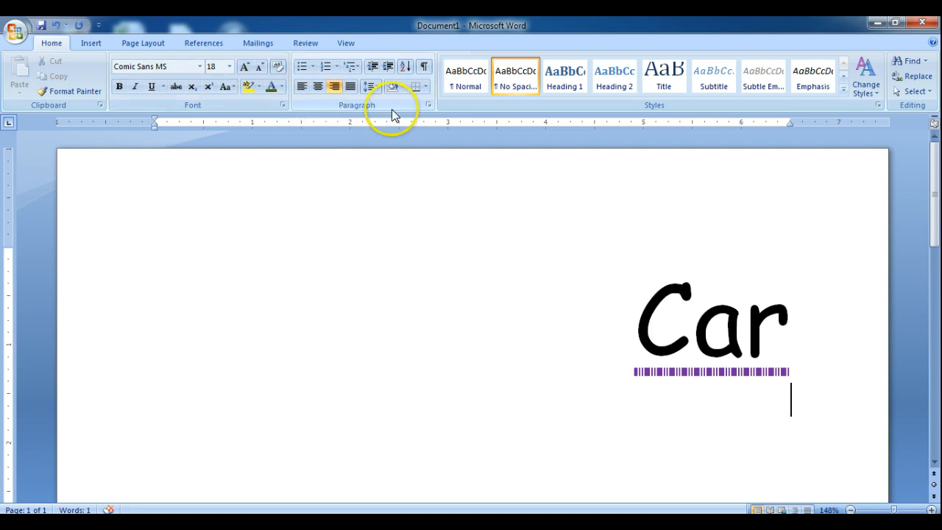
pyautogui.click(302, 87)
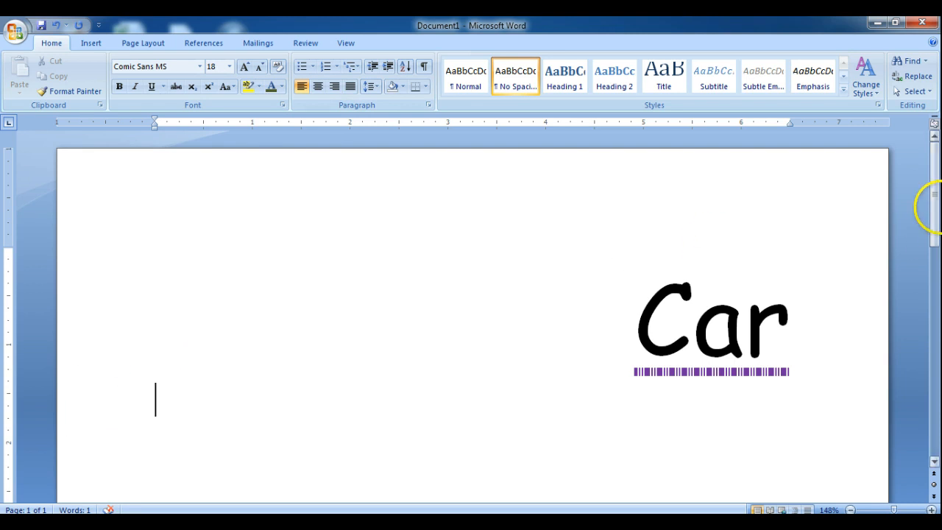
# Change the font color of the word "Car" to the dark orange theme color.
pyautogui.moveTo(933, 159); pyautogui.dragTo(933, 236)
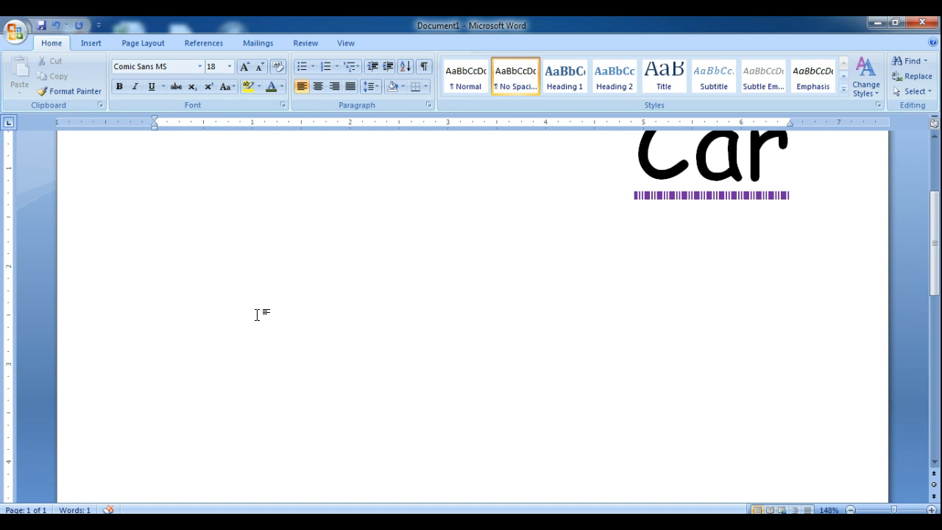
pyautogui.moveTo(937, 223); pyautogui.dragTo(938, 213)
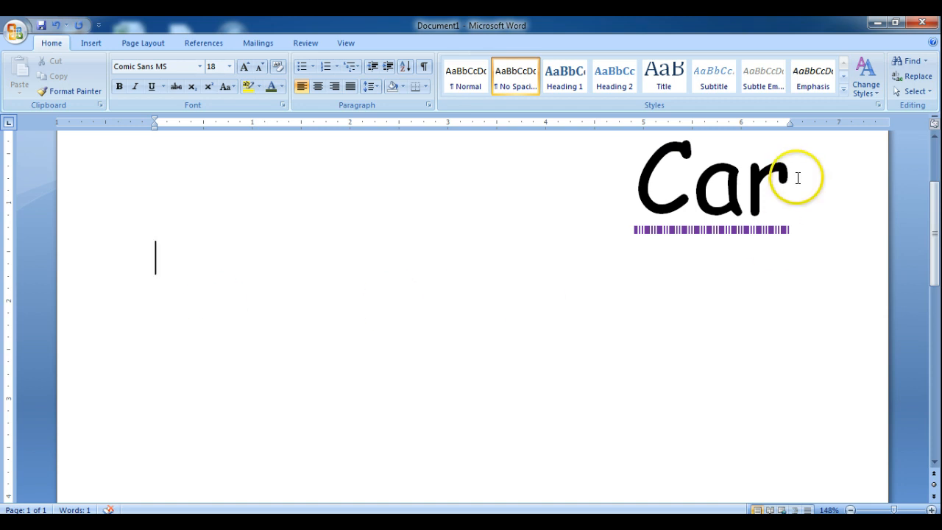
pyautogui.moveTo(797, 178); pyautogui.dragTo(654, 183)
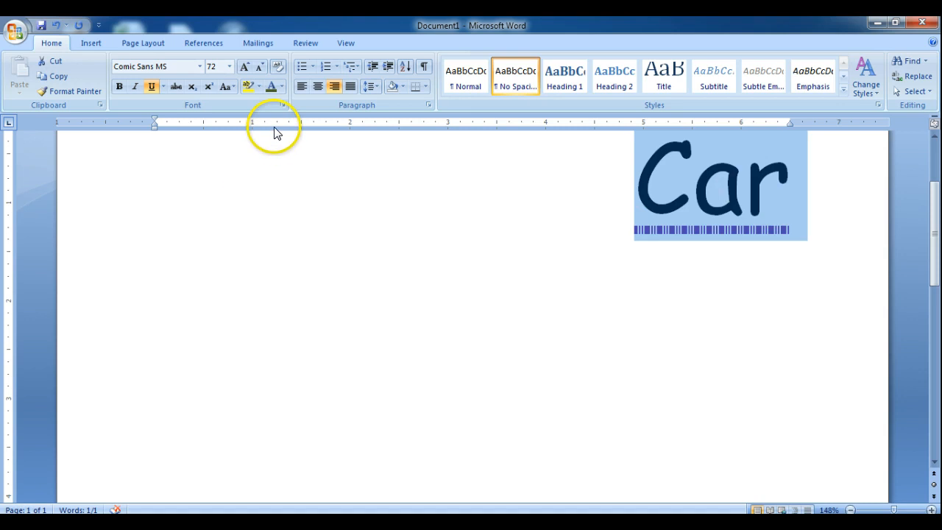
pyautogui.click(282, 87)
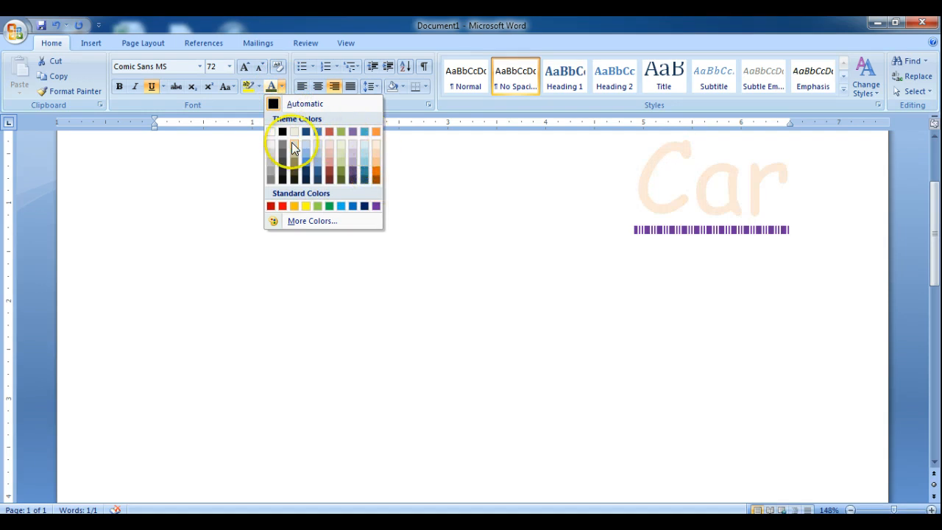
pyautogui.click(372, 170)
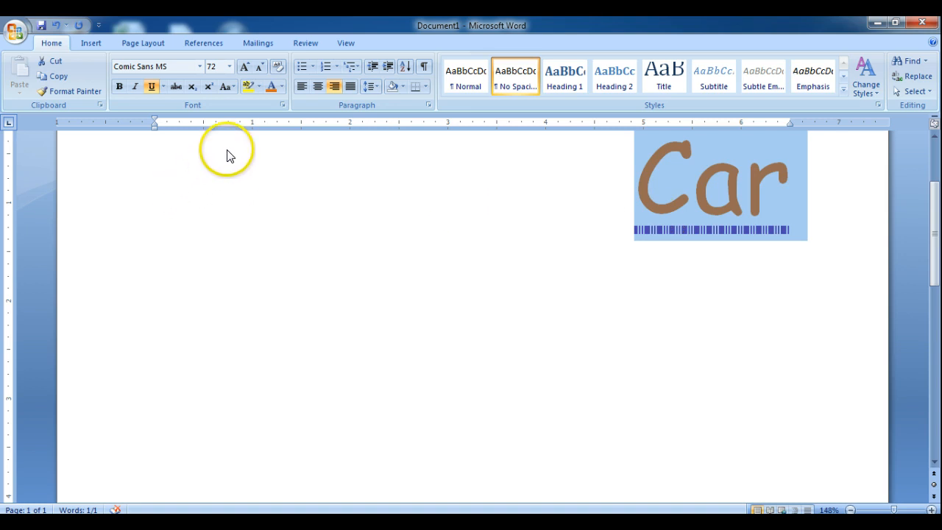
# Try the sentence case, lowercase, UPPERCASE, tOGGLE cASE and Capitalize Each Word options on "Car", ending with sentence case.
pyautogui.click(234, 88)
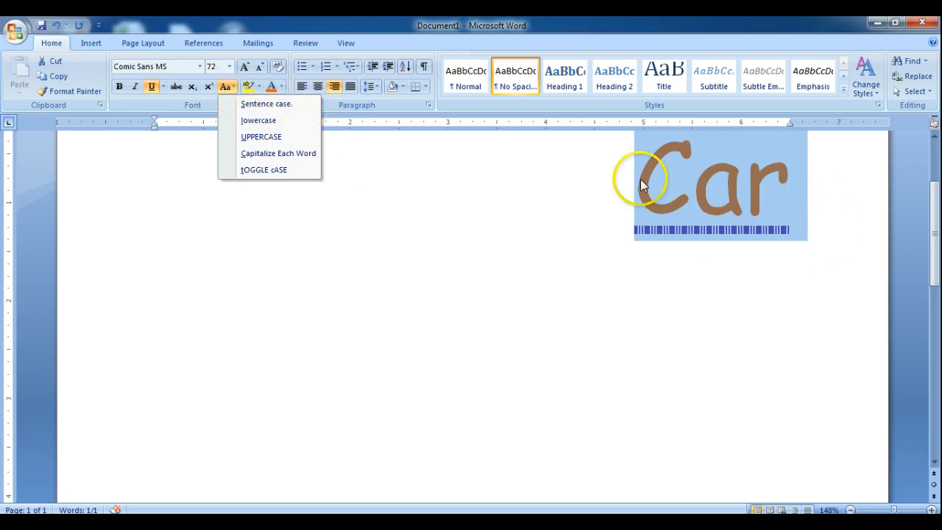
pyautogui.click(280, 104)
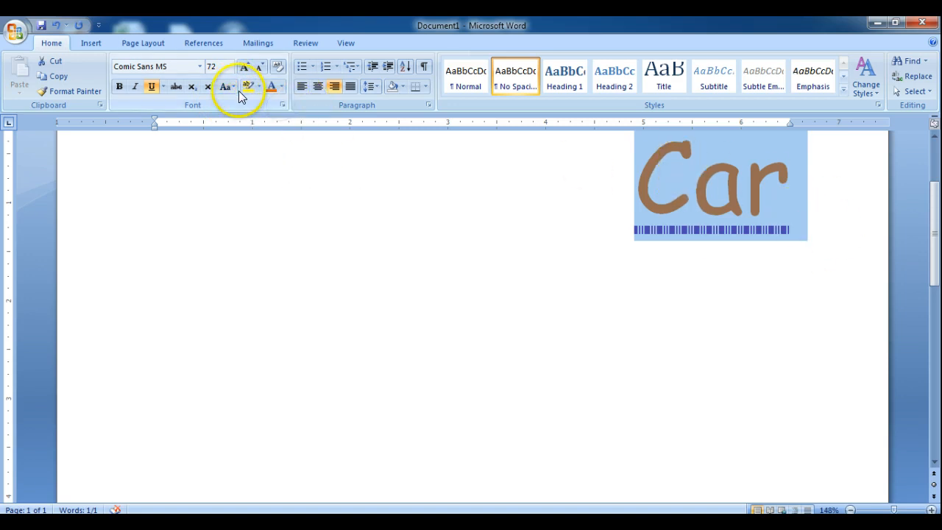
pyautogui.click(233, 86)
pyautogui.click(250, 121)
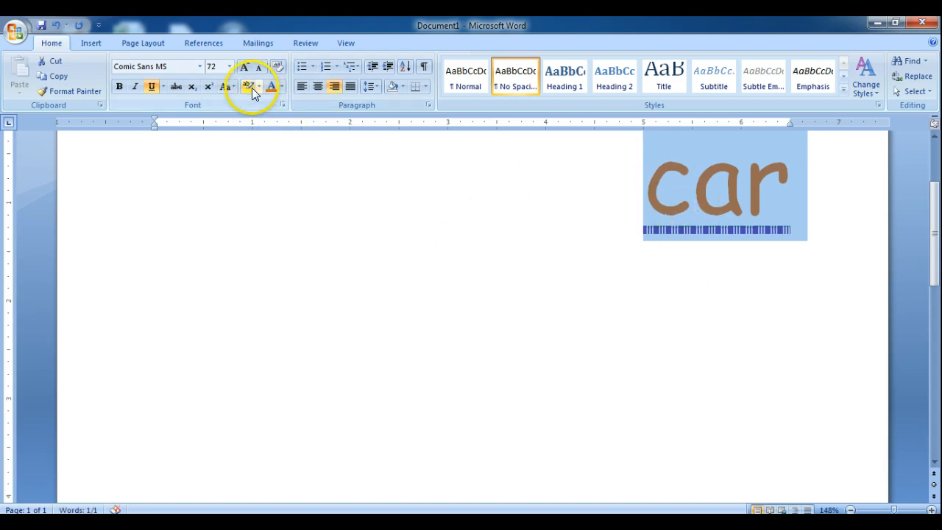
pyautogui.click(232, 88)
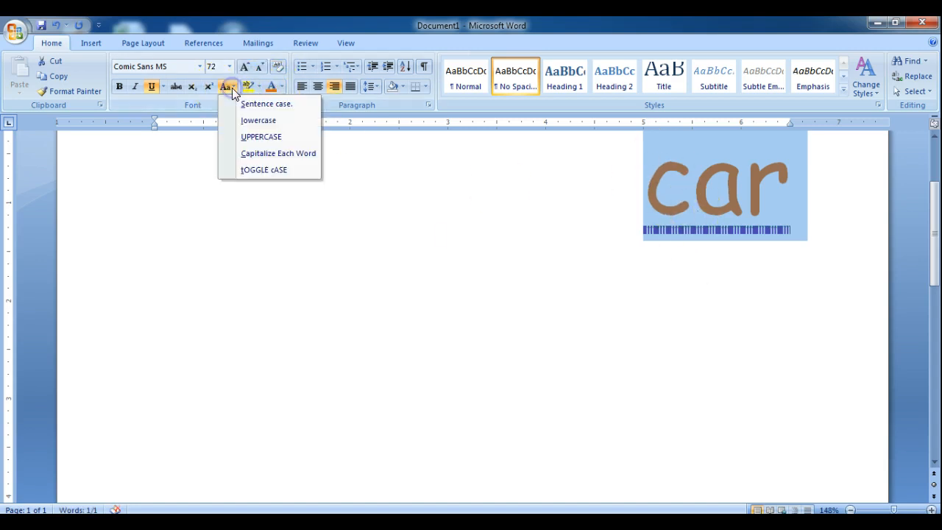
pyautogui.click(251, 138)
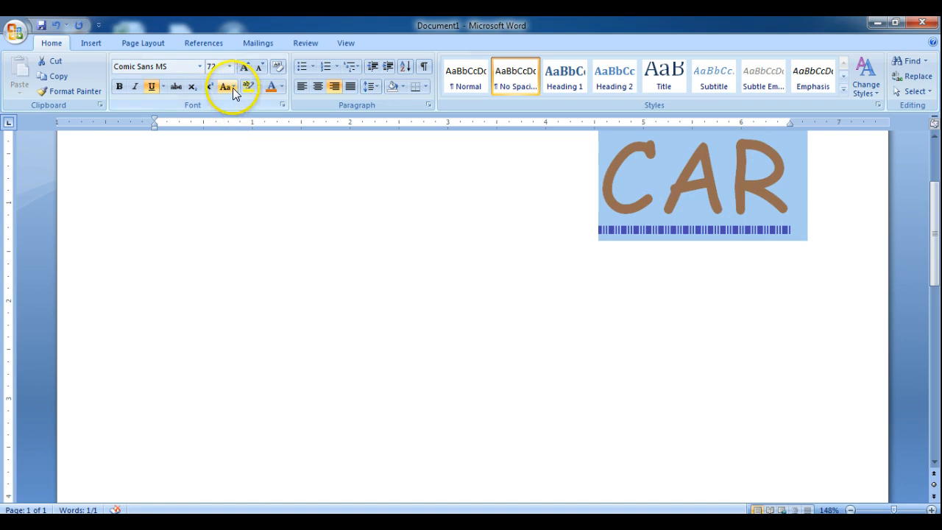
pyautogui.click(231, 88)
pyautogui.click(261, 169)
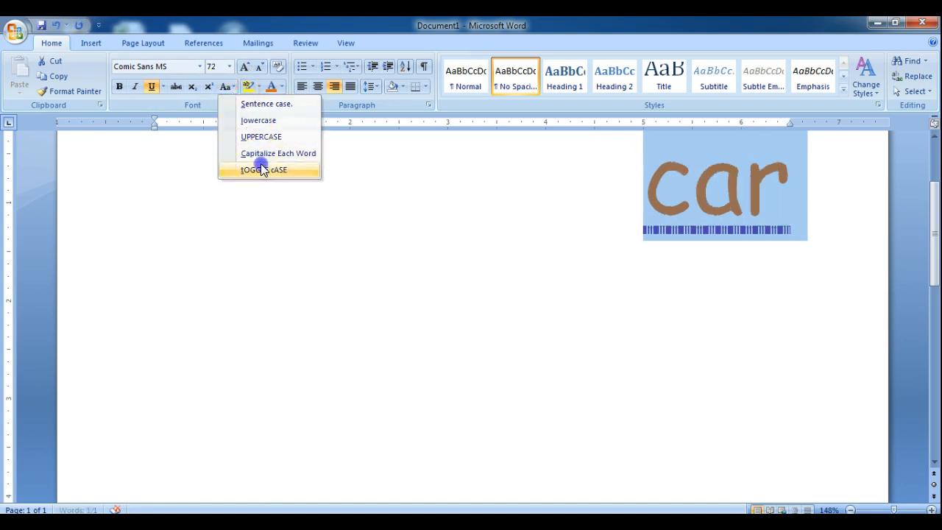
pyautogui.click(232, 87)
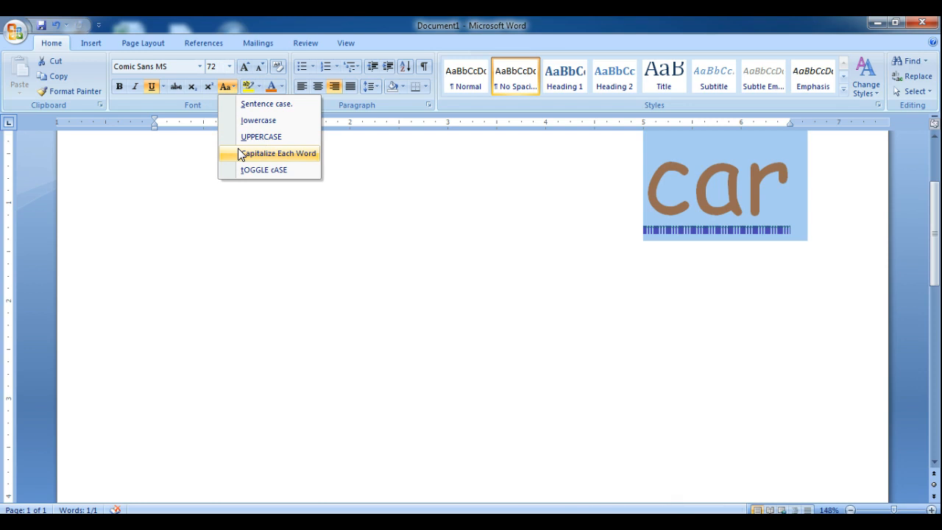
pyautogui.click(239, 153)
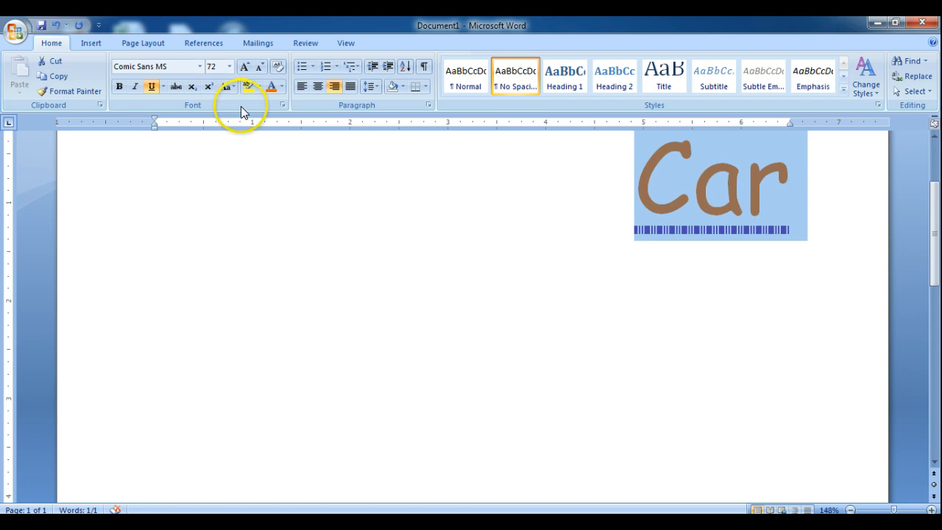
pyautogui.click(232, 87)
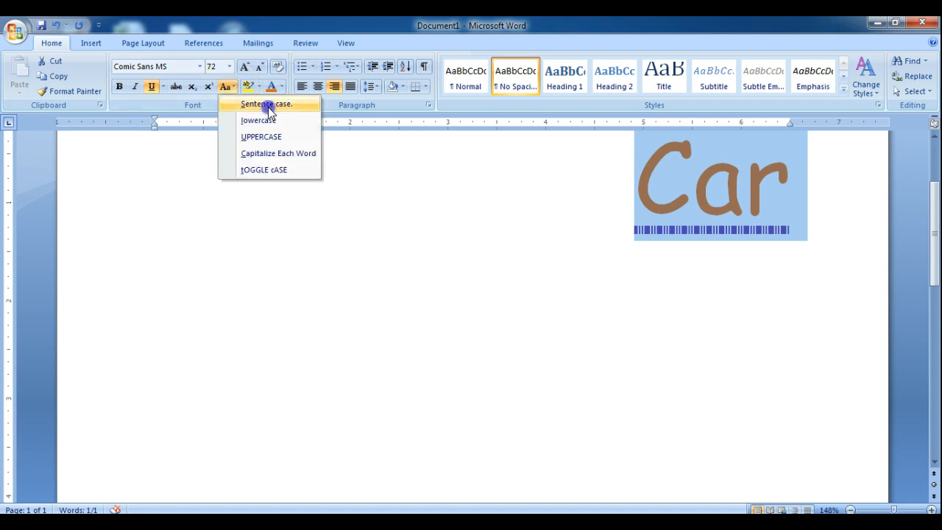
pyautogui.click(266, 104)
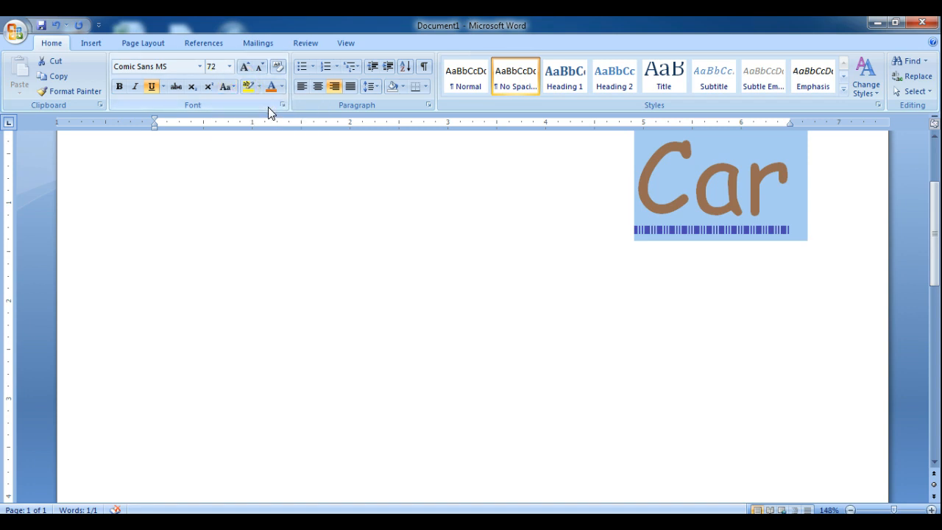
pyautogui.click(230, 89)
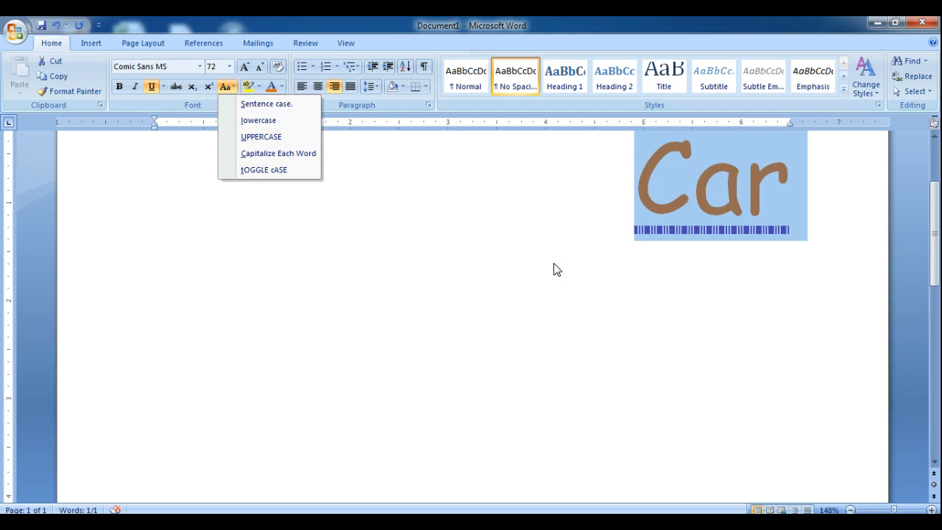
pyautogui.click(334, 280)
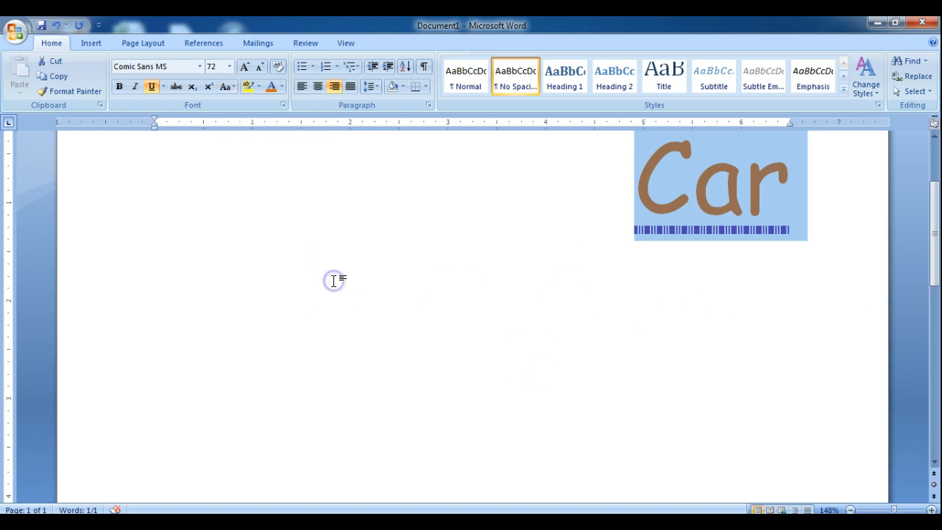
# Write "Food" on the empty line below "Car" and format it as bold and italic.
pyautogui.click(678, 271)
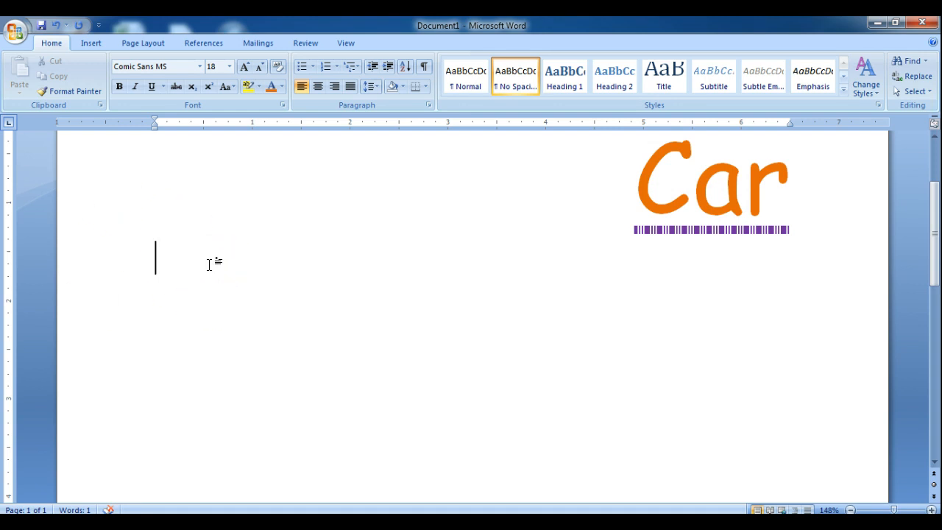
pyautogui.write('Food')
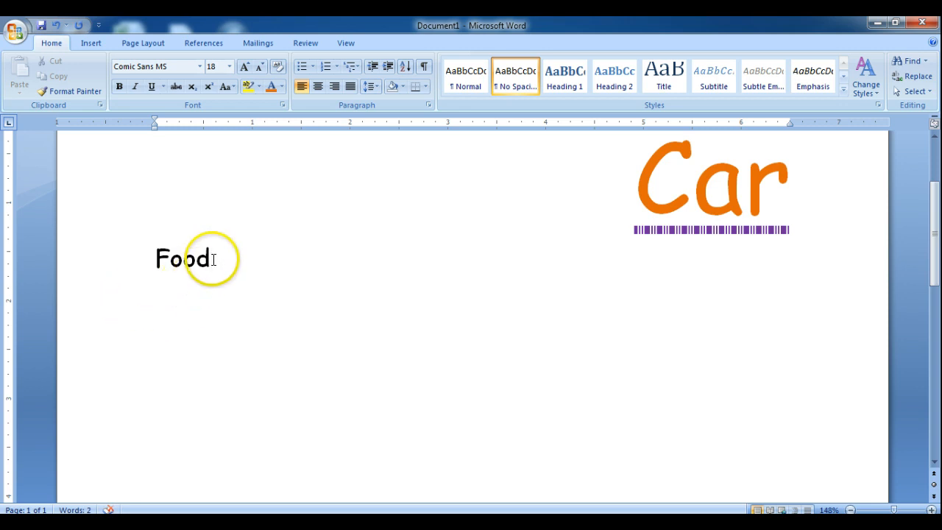
pyautogui.moveTo(214, 258); pyautogui.dragTo(154, 257)
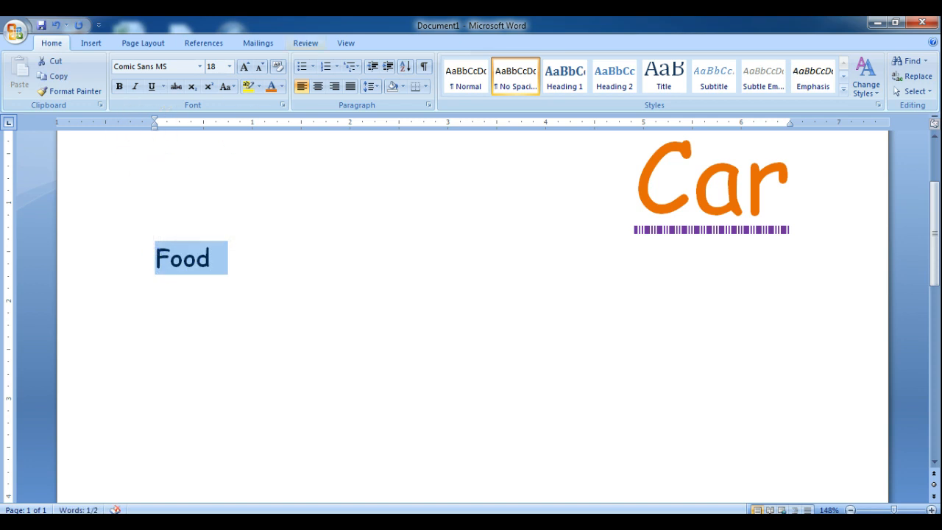
pyautogui.click(117, 87)
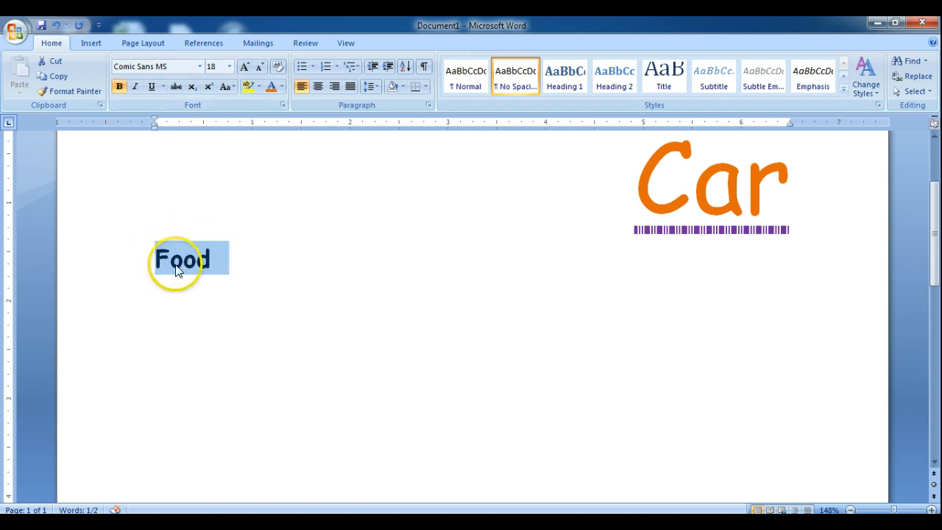
pyautogui.click(136, 87)
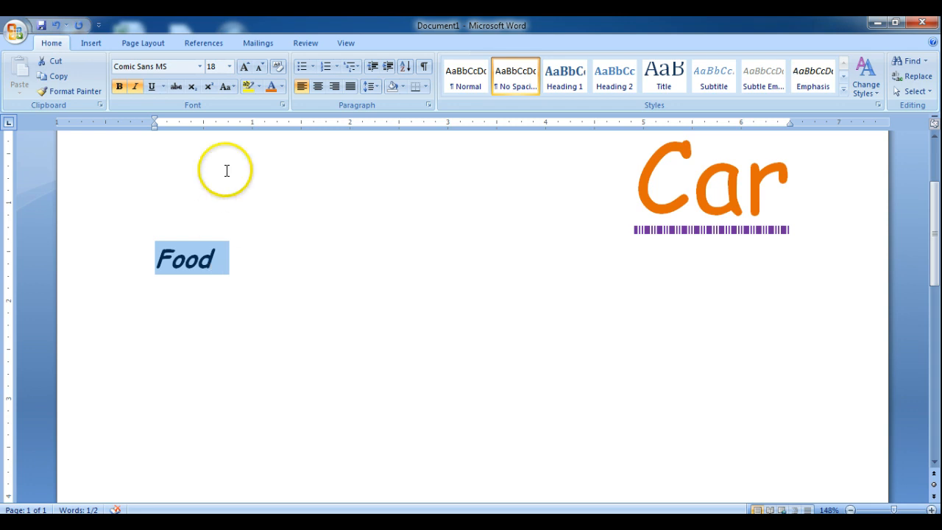
# Highlight the word "Food" in bright green and place the cursor right after it.
pyautogui.click(259, 91)
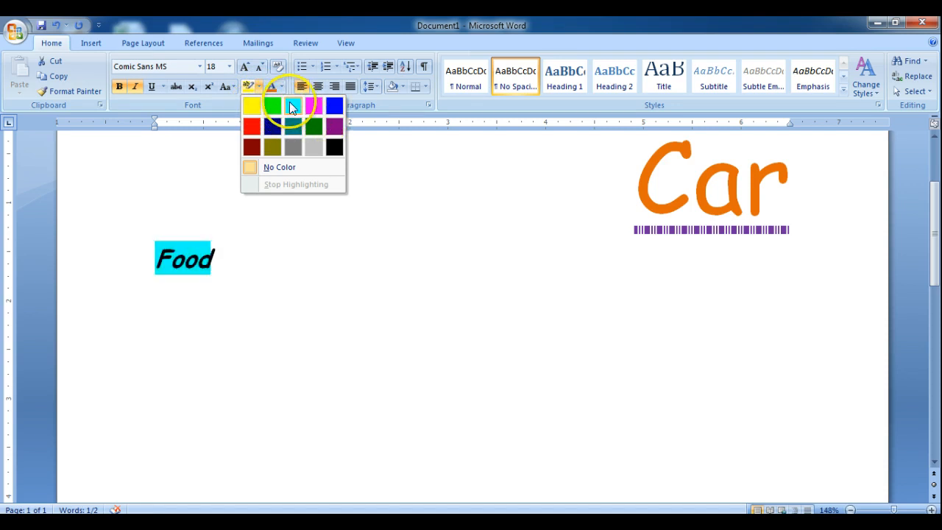
pyautogui.click(277, 103)
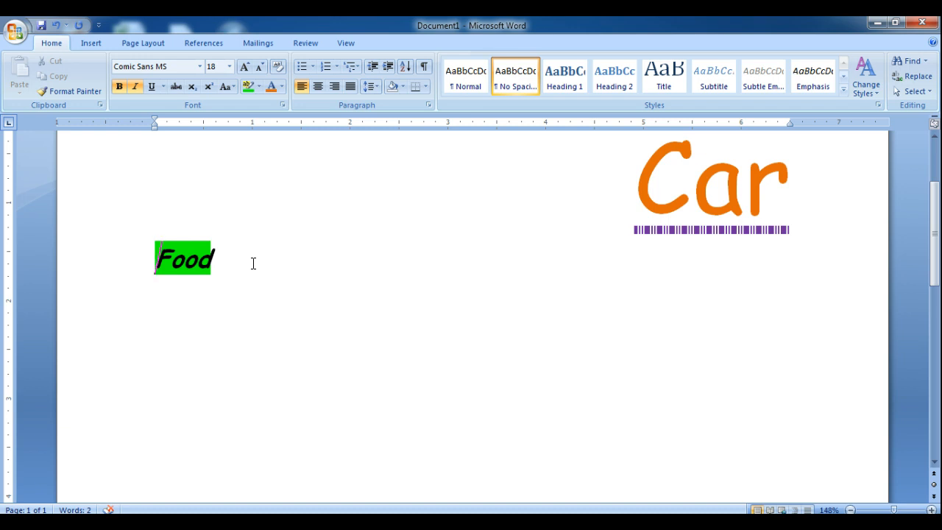
pyautogui.click(238, 255)
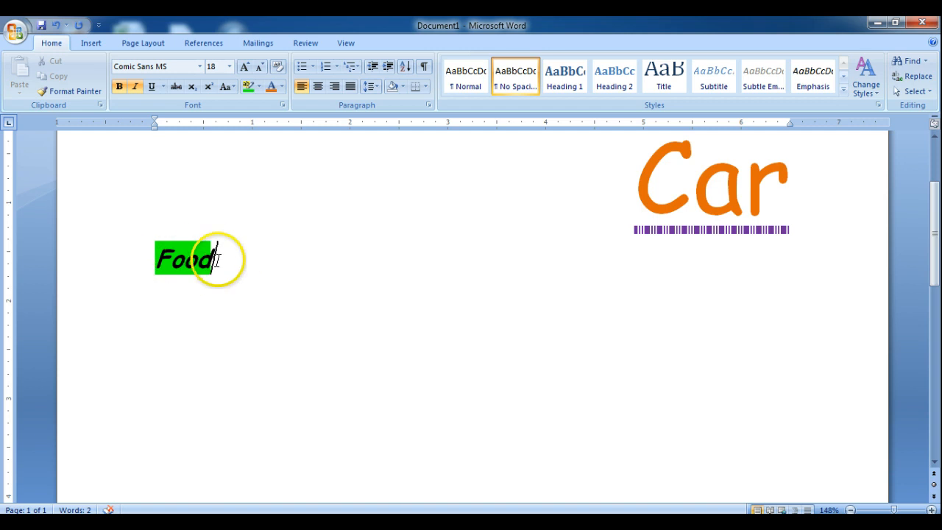
# Set the text highlight color to No Color for text following "Food".
pyautogui.click(262, 89)
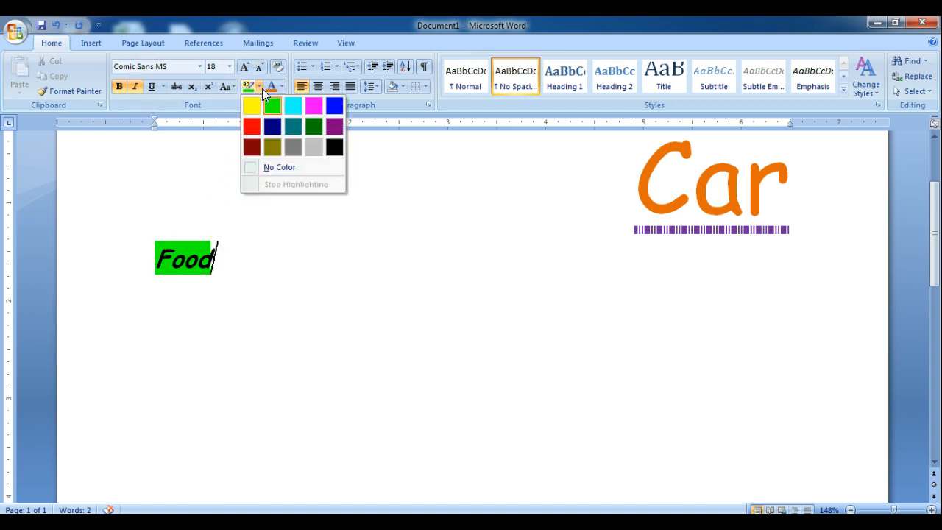
pyautogui.click(286, 167)
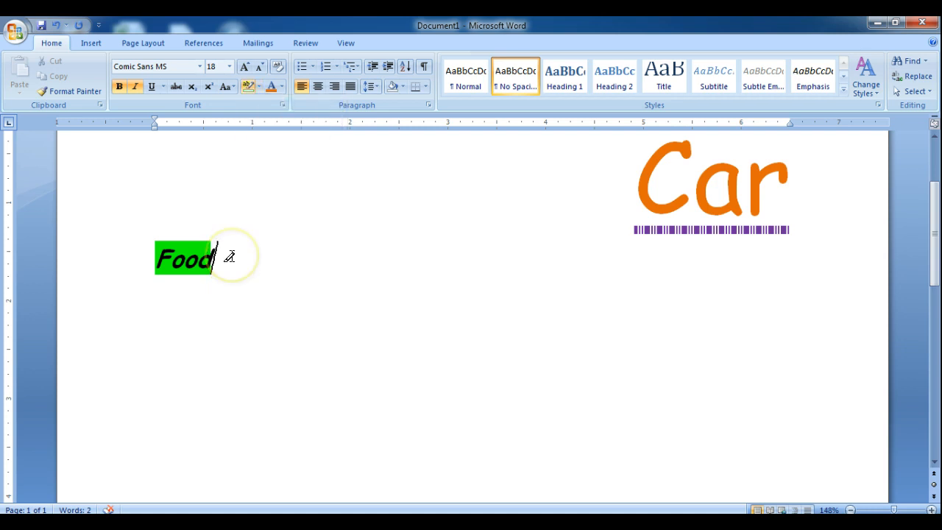
pyautogui.click(258, 86)
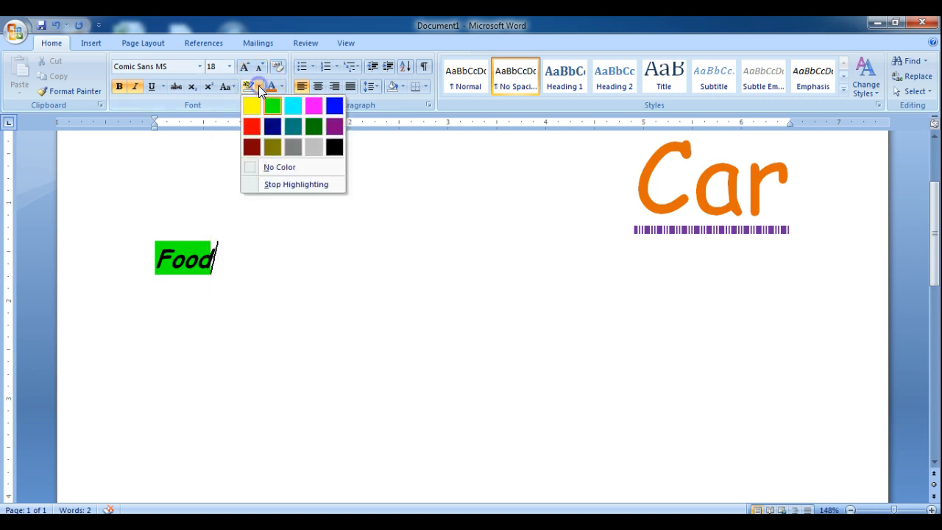
pyautogui.click(250, 168)
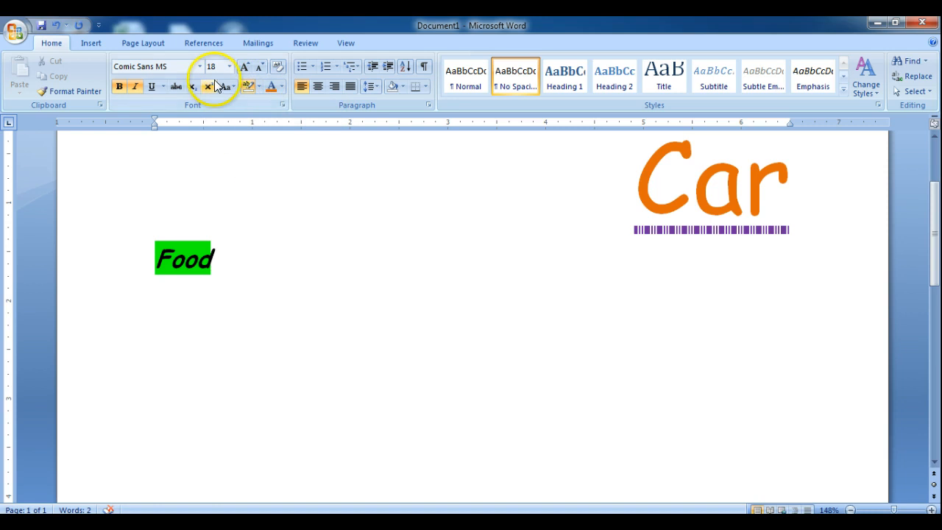
# Turn off italic and bold for new text and start a new line two lines below "Food".
pyautogui.click(135, 89)
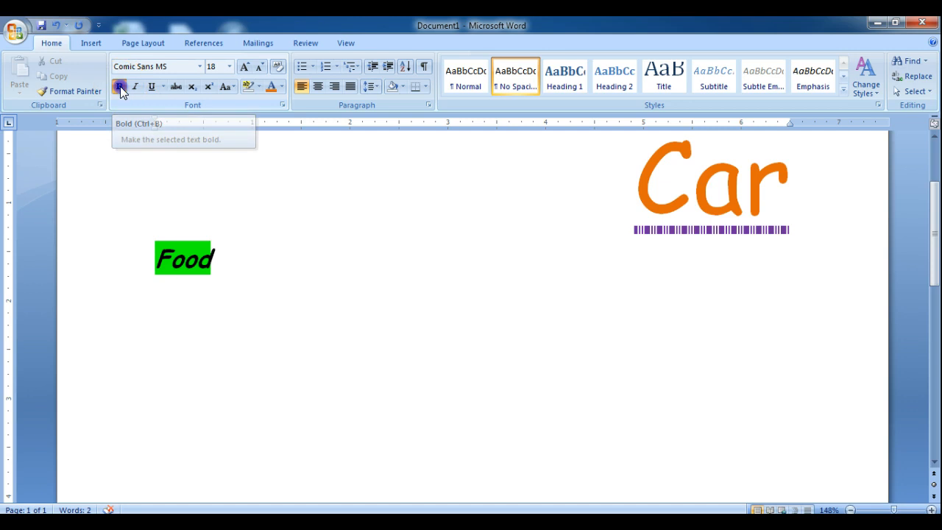
pyautogui.click(120, 88)
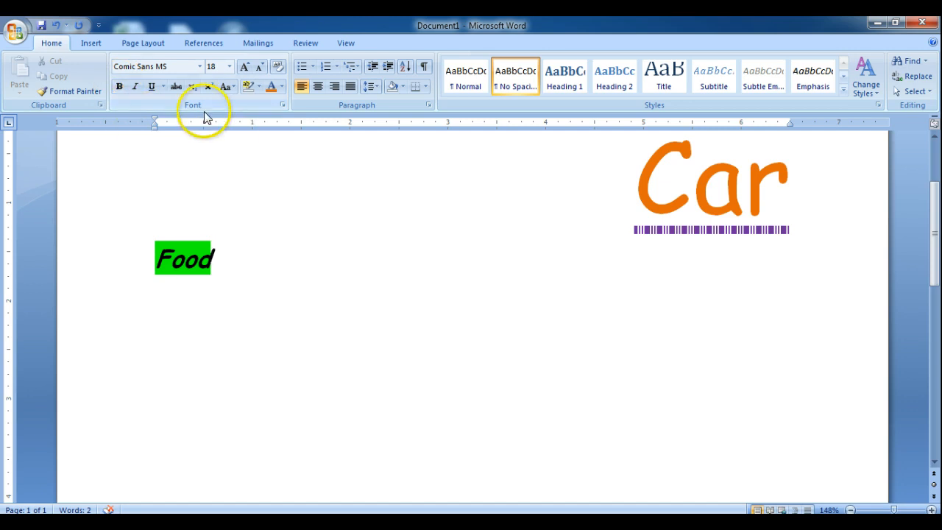
pyautogui.press('Return')
pyautogui.press('Return')
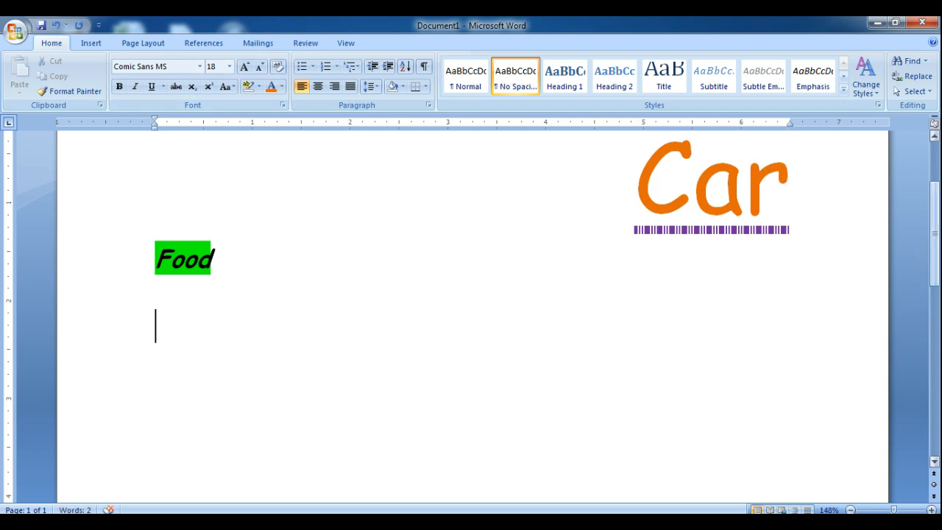
# Write "First" on the empty line two lines below "Food" and start a new line under it.
pyautogui.scroll(-3, 933, 250)
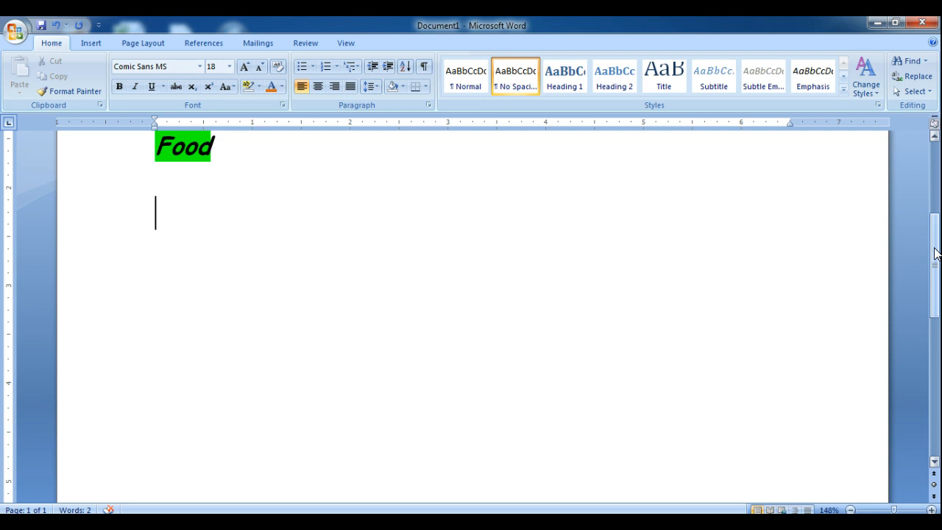
pyautogui.click(156, 214)
pyautogui.write('Firs')
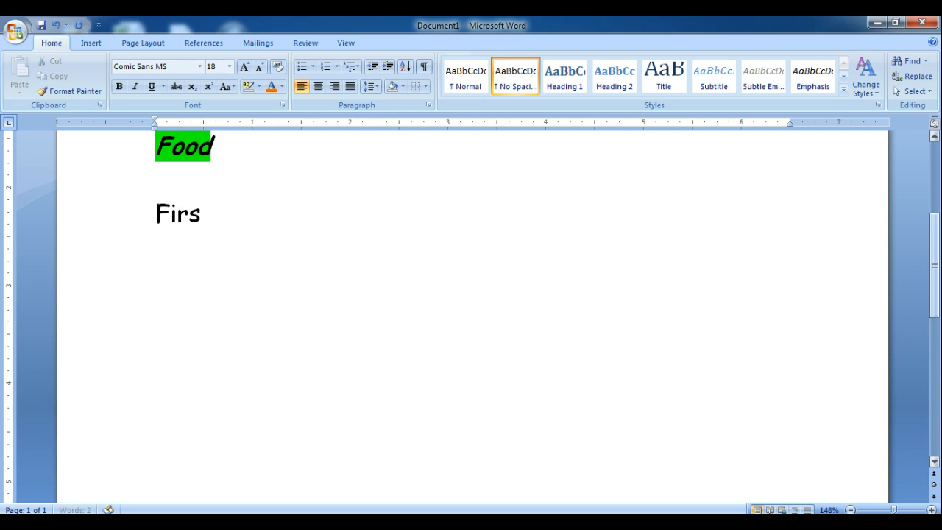
pyautogui.write('t')
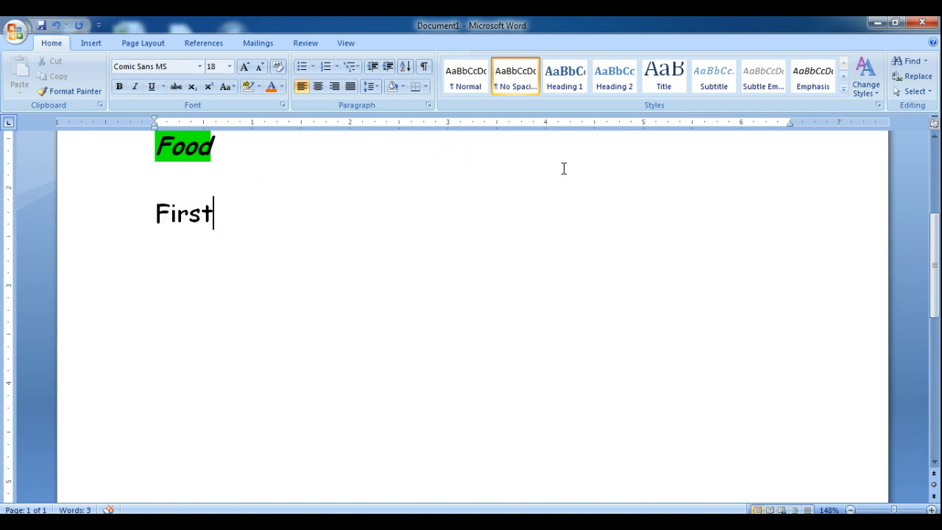
pyautogui.press('Return')
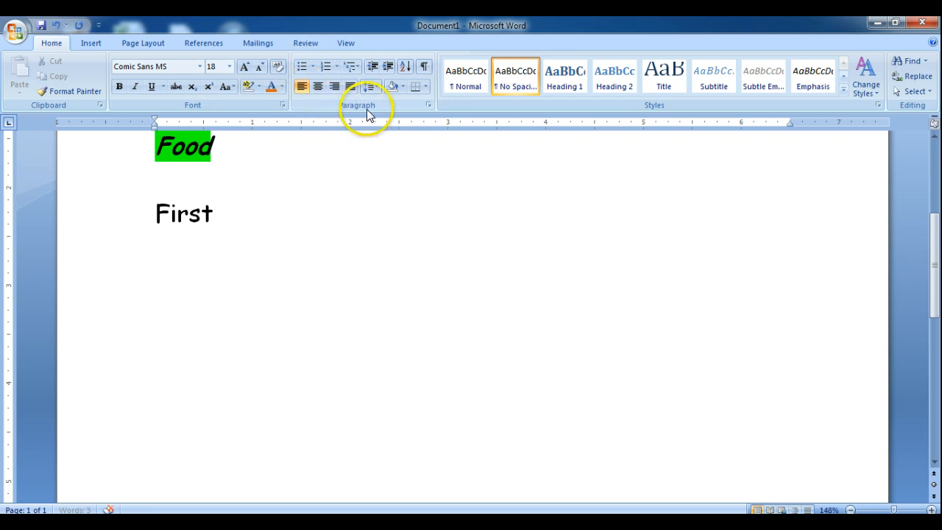
# Center the line below "First", write "Middle" on it, and start a new line.
pyautogui.click(317, 87)
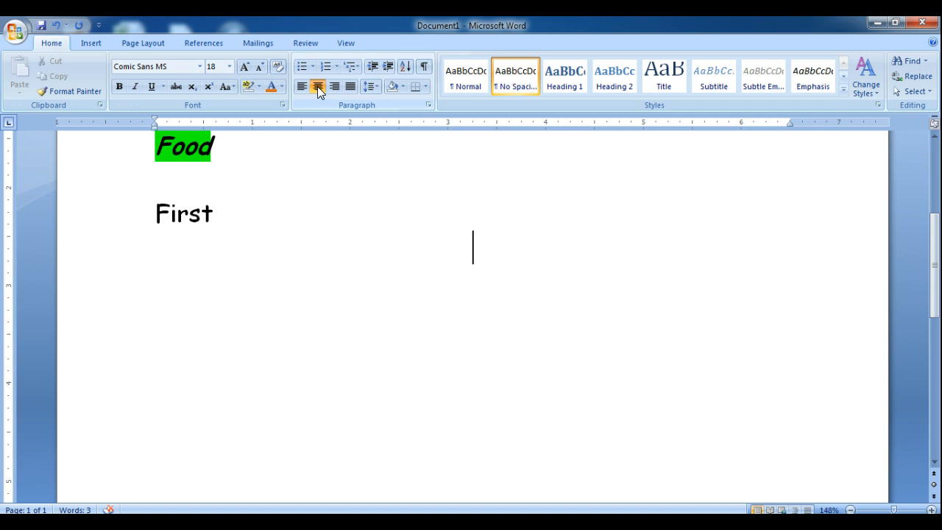
pyautogui.write('Miss')
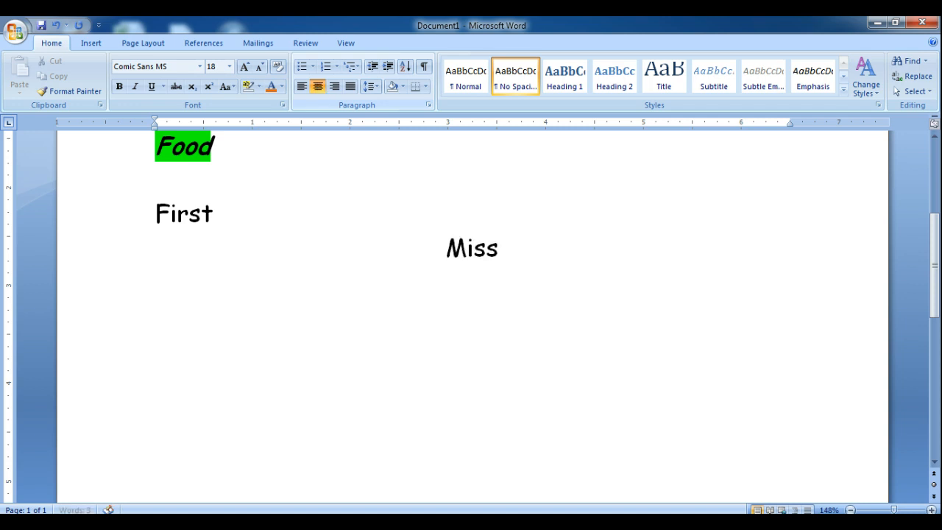
pyautogui.press('BackSpace')
pyautogui.press('BackSpace')
pyautogui.write('ddle')
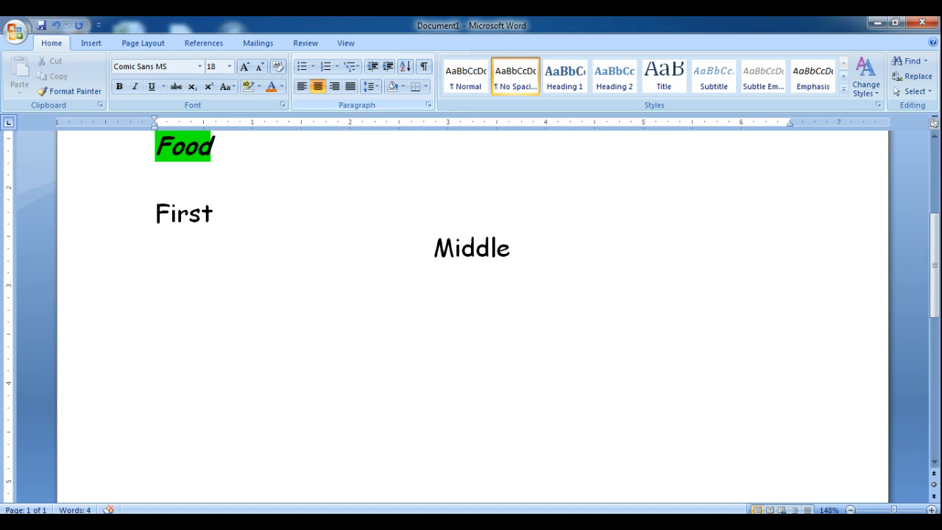
pyautogui.press('Return')
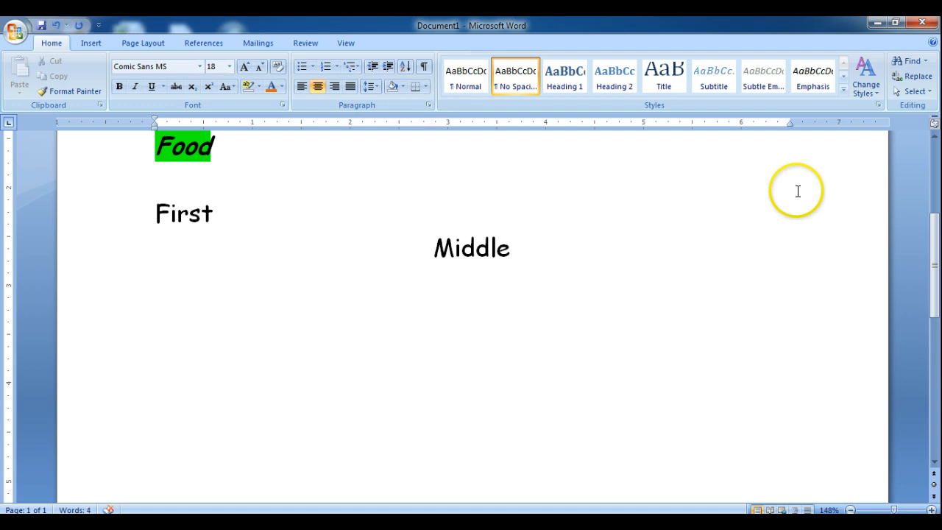
# Write "Last" right-aligned on the line below "Middle" and start a left-aligned line under it.
pyautogui.click(333, 87)
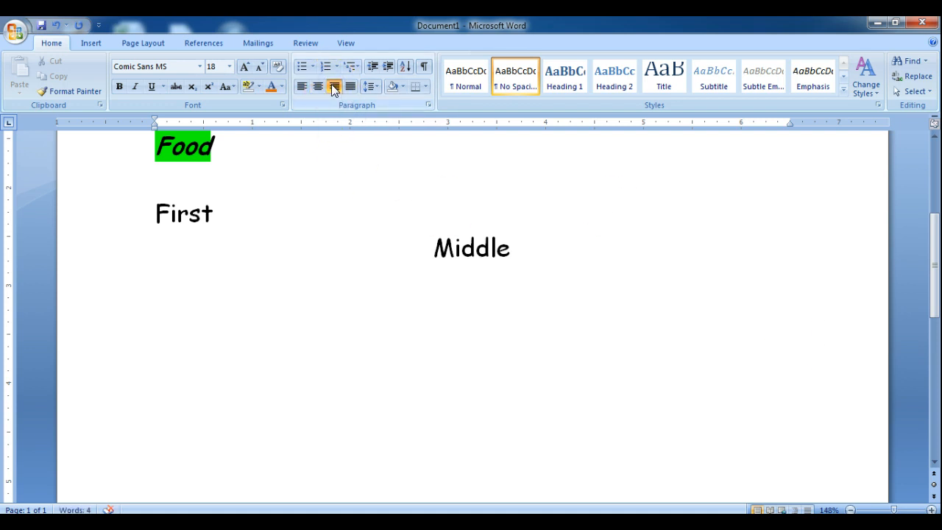
pyautogui.write('Last')
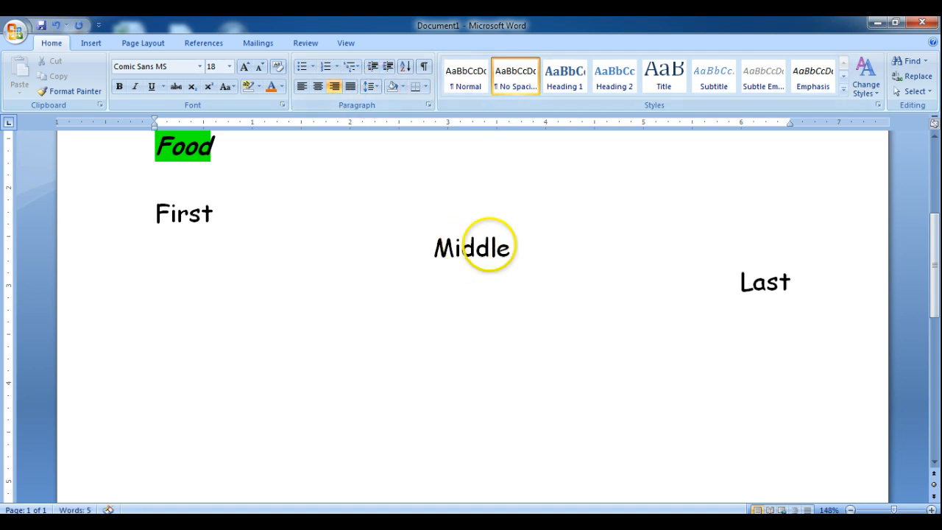
pyautogui.press('Return')
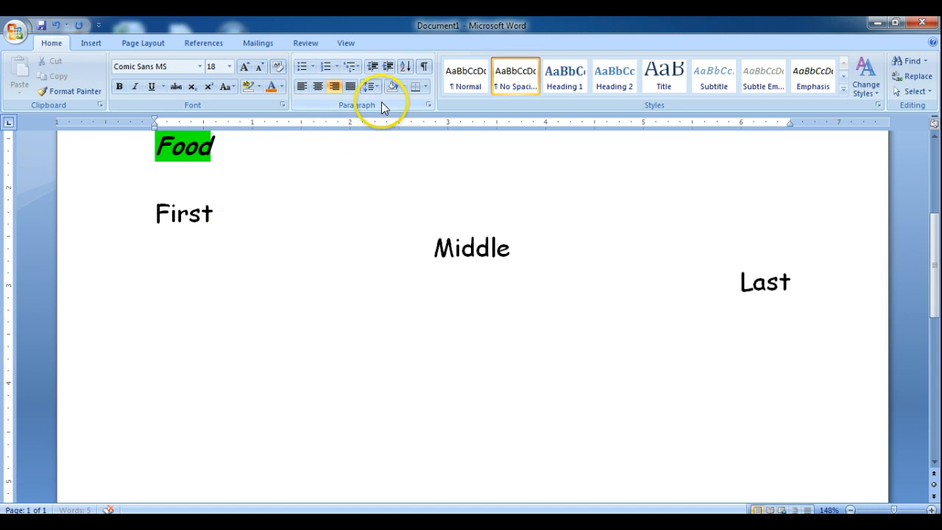
pyautogui.click(302, 86)
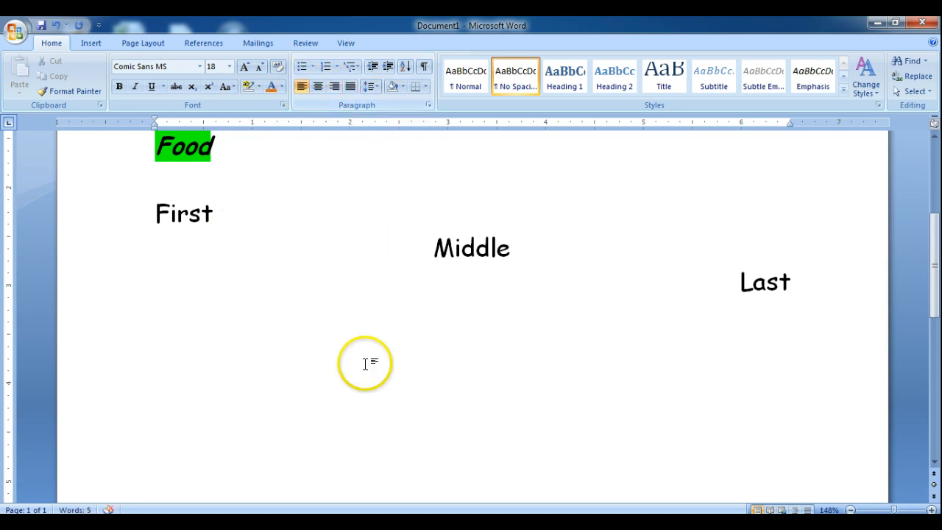